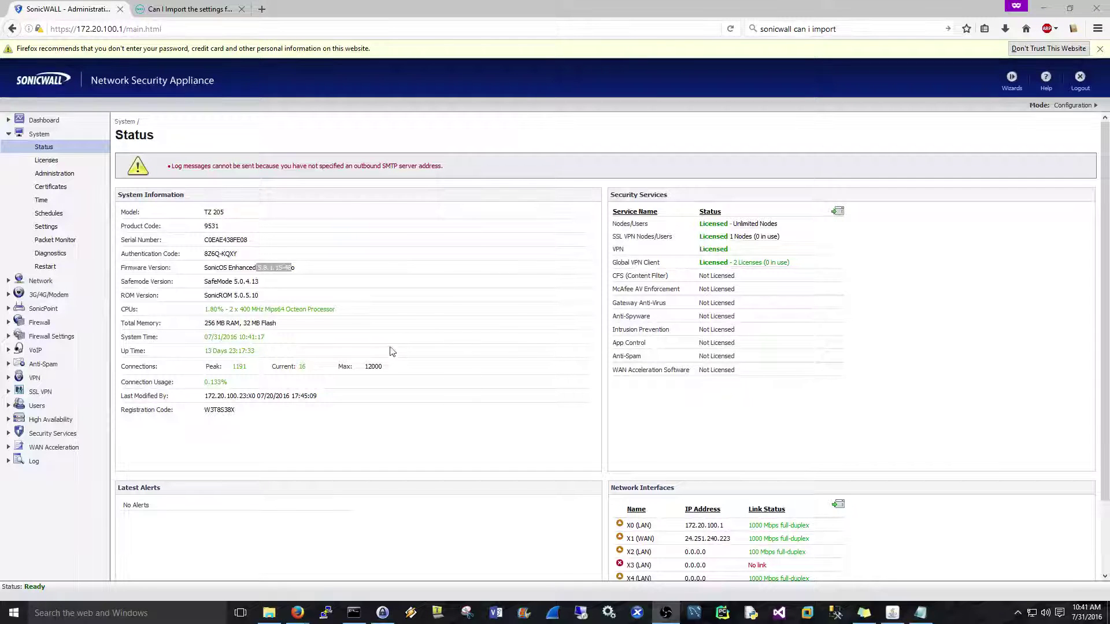
Check the current firmware version 5.8.1.15-48o and the TZ 205 model name on the status page.
{"action": "left_click", "coordinate": [322, 280]}
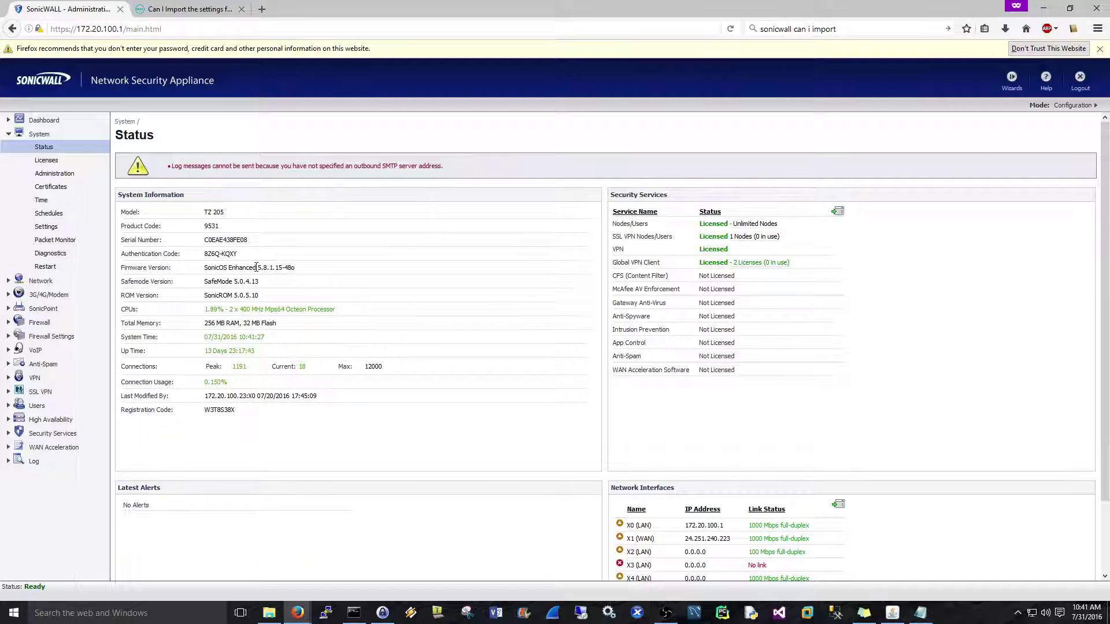
{"action": "left_click_drag", "start_coordinate": [258, 267], "coordinate": [300, 274]}
{"action": "left_click_drag", "start_coordinate": [203, 213], "coordinate": [231, 214]}
{"action": "left_click_drag", "start_coordinate": [258, 269], "coordinate": [313, 274]}
{"action": "left_click", "coordinate": [270, 269]}
{"action": "left_click_drag", "start_coordinate": [258, 270], "coordinate": [295, 269]}
{"action": "left_click_drag", "start_coordinate": [224, 212], "coordinate": [204, 213]}
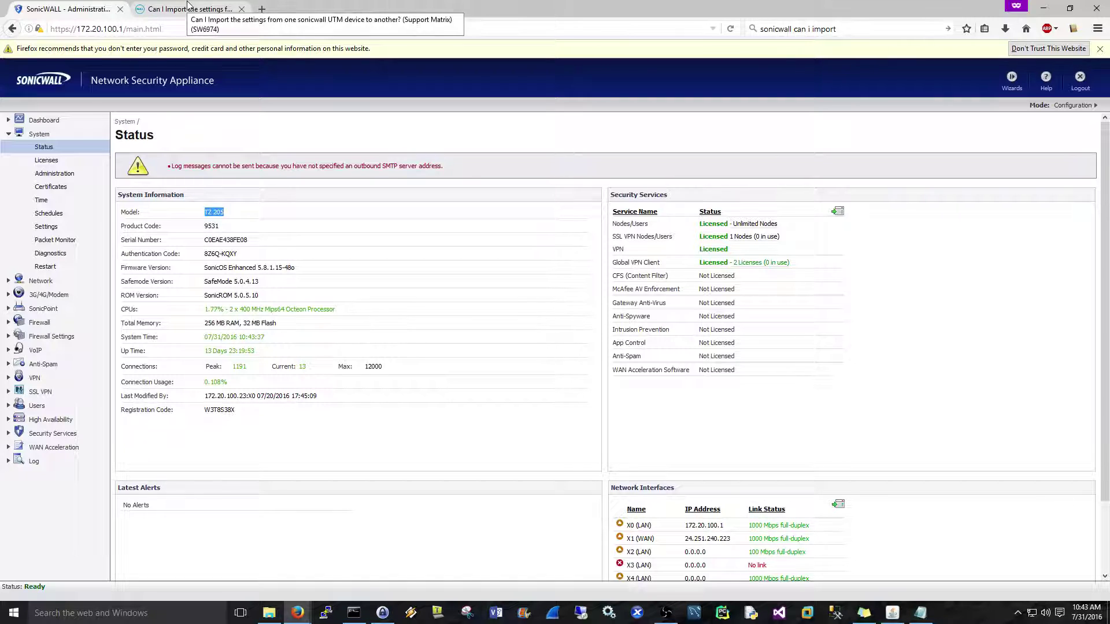
Review the enlarged SonicOS import/export support matrix in the Dell knowledge base article.
{"action": "left_click", "coordinate": [189, 7]}
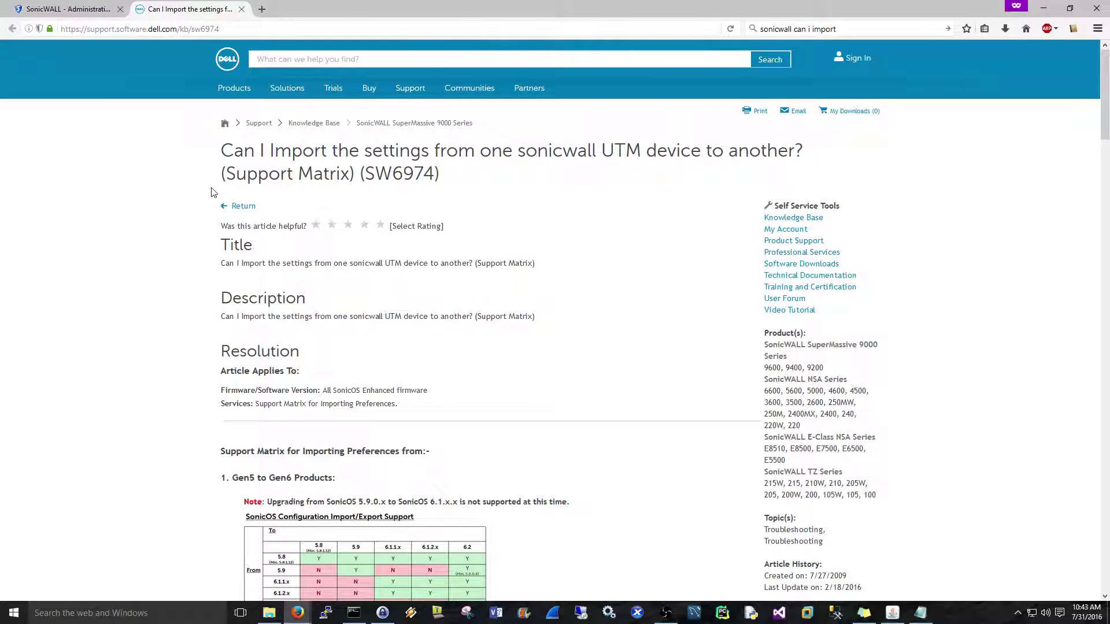
{"action": "left_click_drag", "start_coordinate": [226, 173], "coordinate": [350, 174]}
{"action": "left_click", "coordinate": [168, 225]}
{"action": "scroll", "coordinate": [168, 225], "scroll_direction": "down", "scroll_amount": 5}
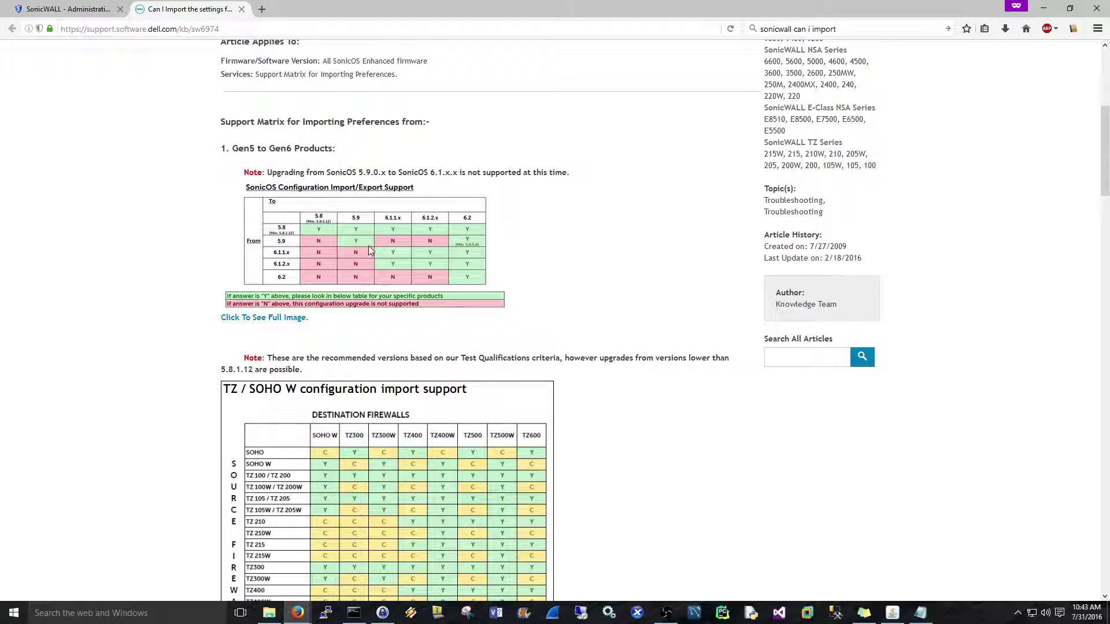
{"action": "left_click", "coordinate": [296, 318]}
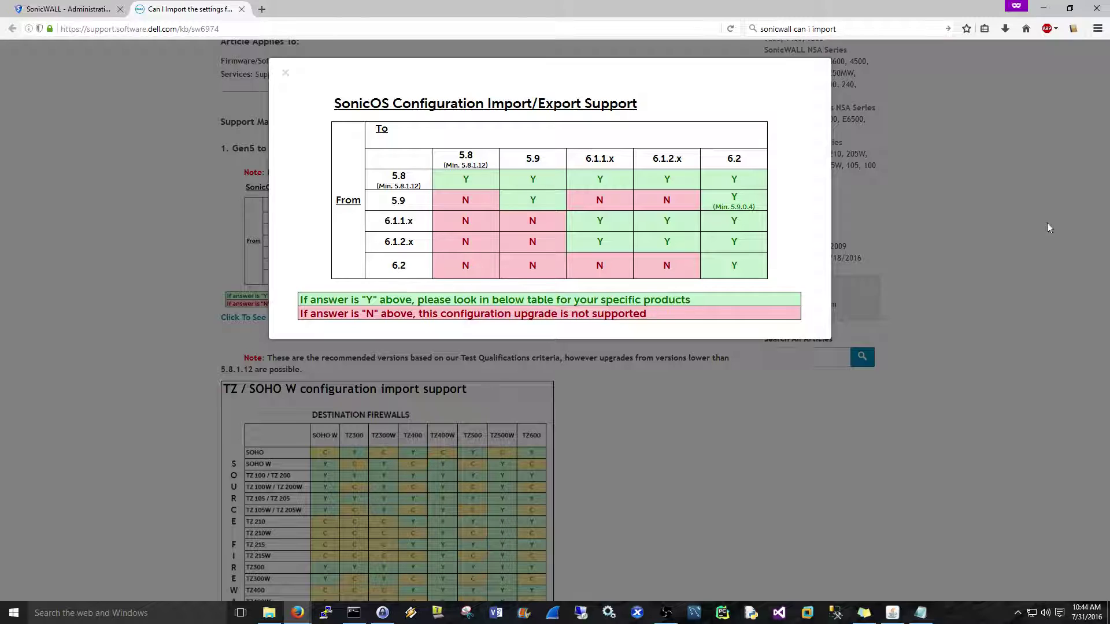
{"action": "left_click", "coordinate": [1001, 172]}
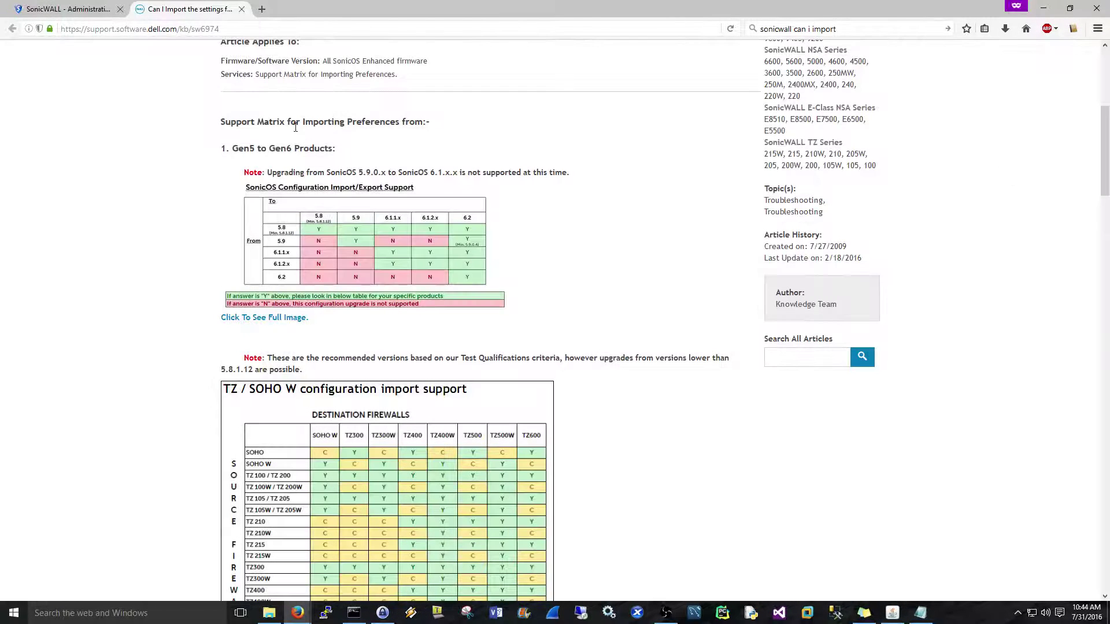
{"action": "left_click", "coordinate": [52, 10]}
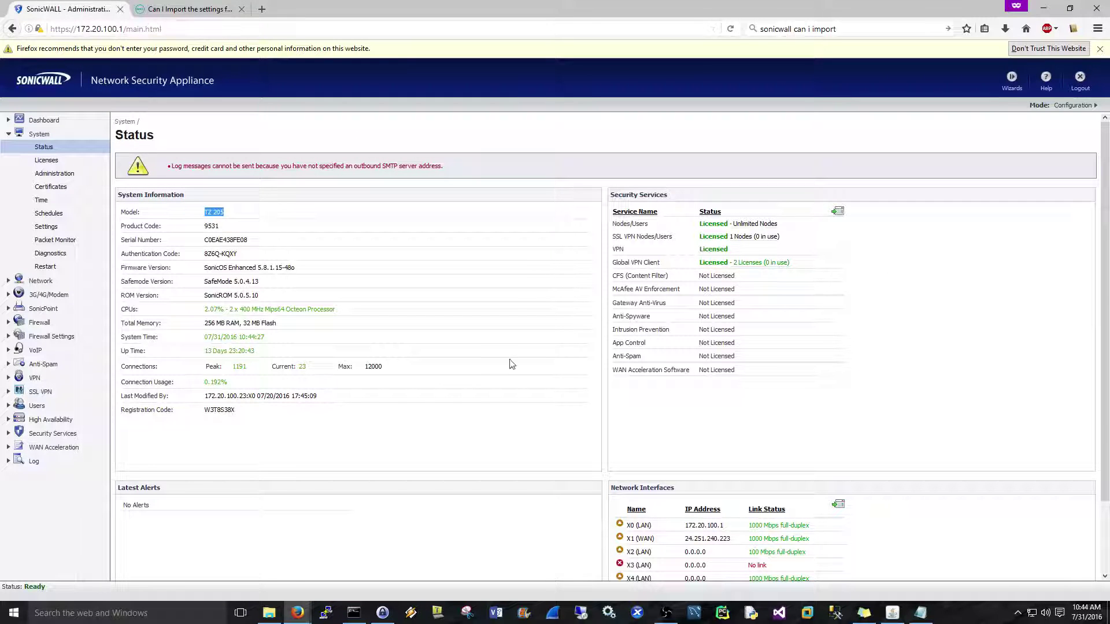
On System > Settings, check the firmware entries and bring up the Upload New Firmware window.
{"action": "left_click", "coordinate": [514, 332]}
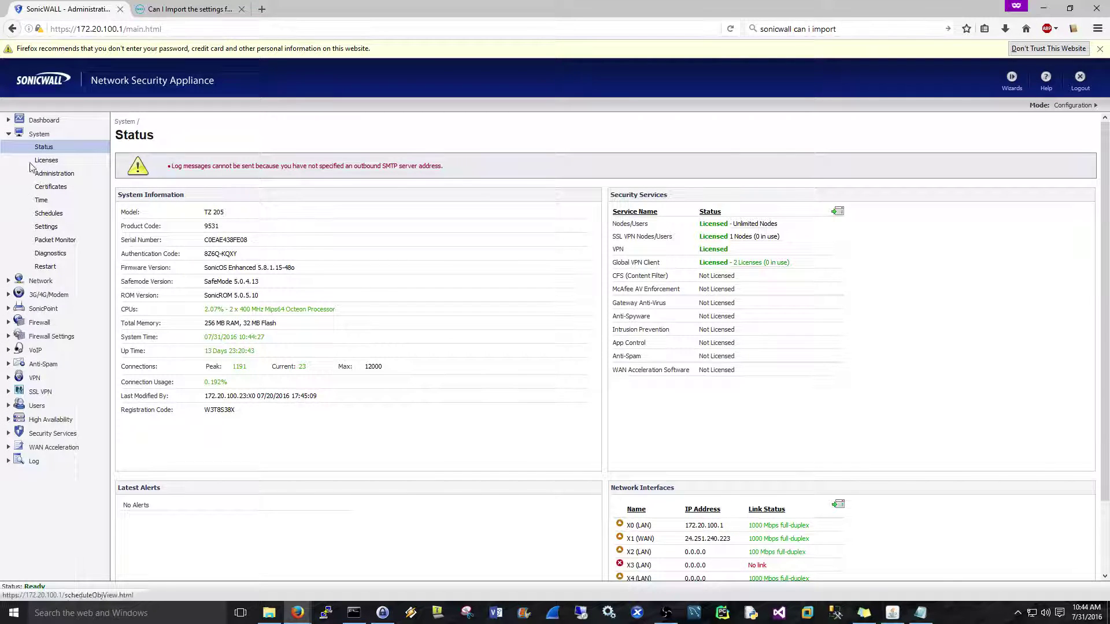
{"action": "left_click", "coordinate": [48, 229]}
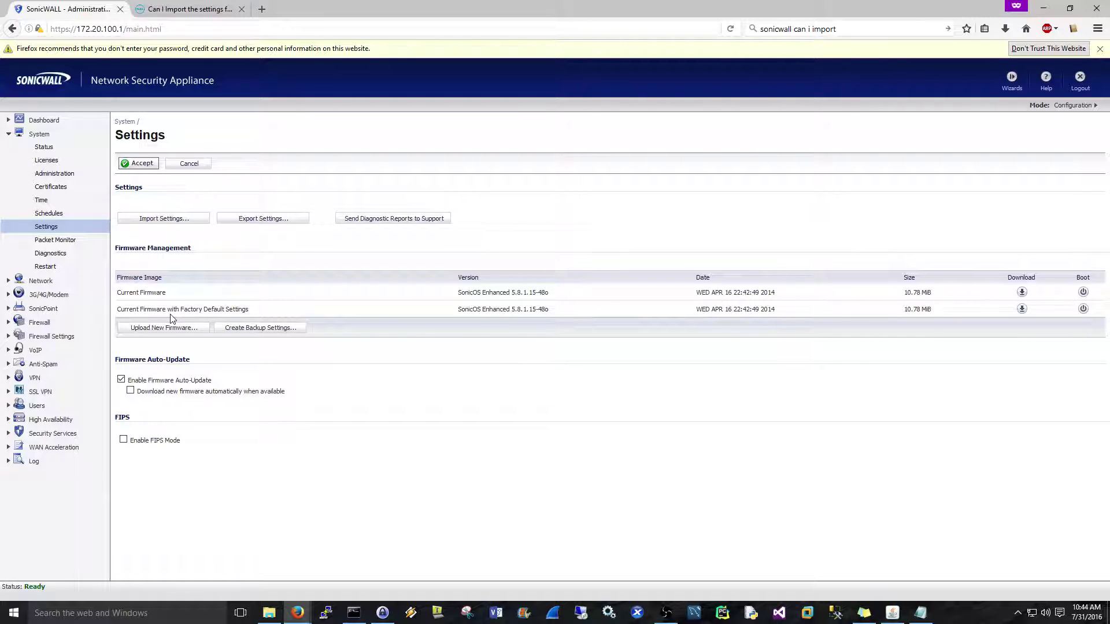
{"action": "left_click_drag", "start_coordinate": [146, 311], "coordinate": [255, 310]}
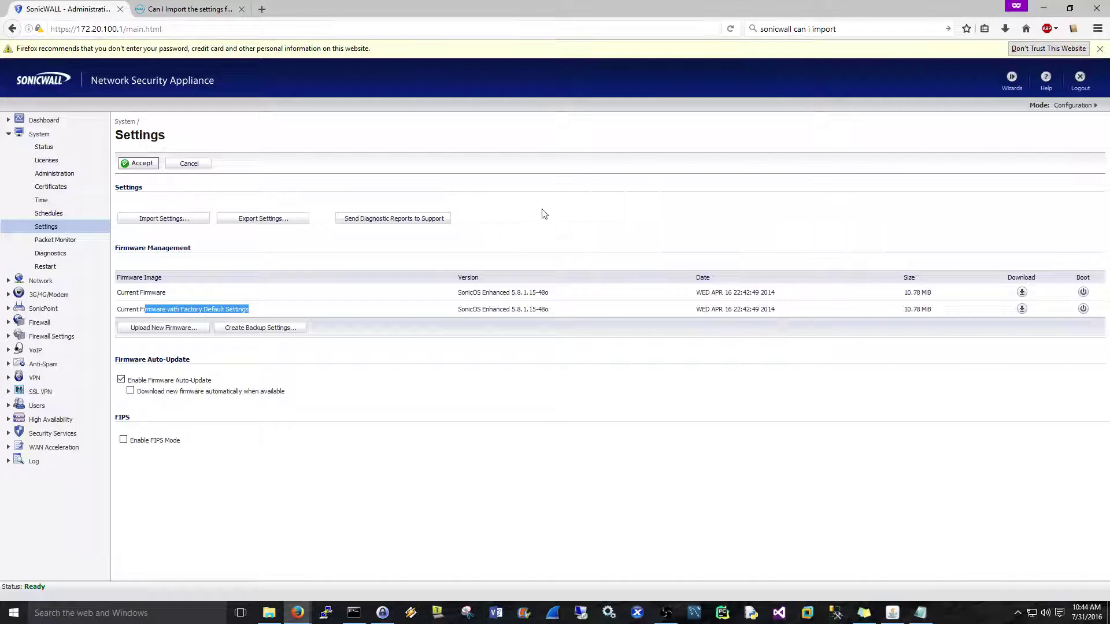
{"action": "left_click", "coordinate": [513, 289]}
{"action": "left_click_drag", "start_coordinate": [513, 289], "coordinate": [547, 290]}
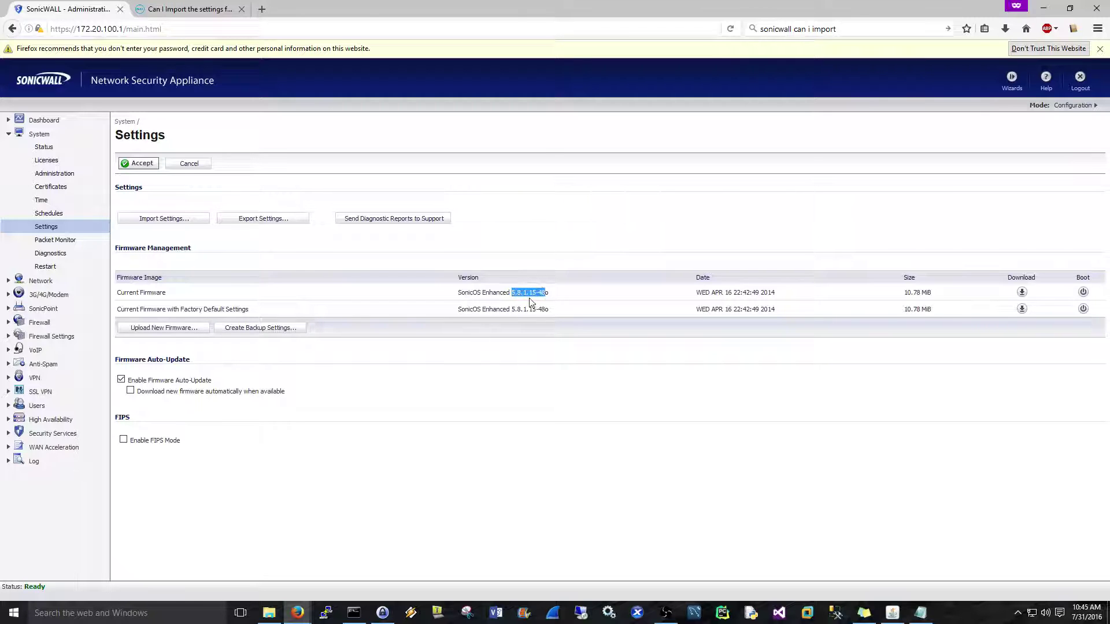
{"action": "left_click", "coordinate": [180, 333]}
Upload the chosen firmware file sw_tz-205__eng_5.9.1.1.sig from the Upload Firmware window.
{"action": "left_click_drag", "start_coordinate": [266, 123], "coordinate": [1109, 139]}
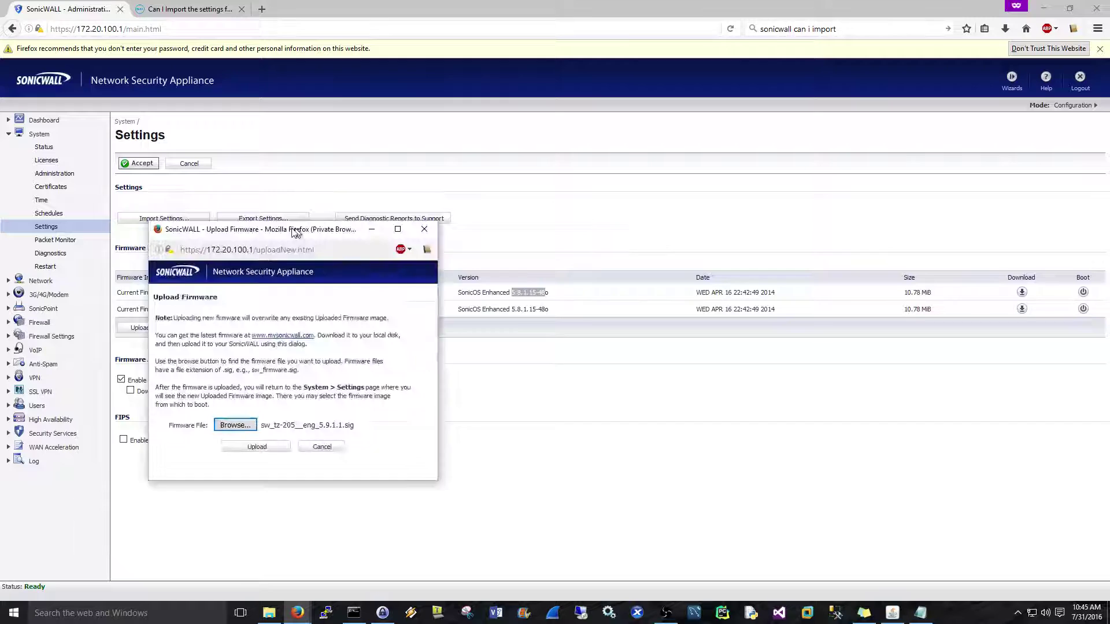
{"action": "left_click_drag", "start_coordinate": [261, 226], "coordinate": [387, 176]}
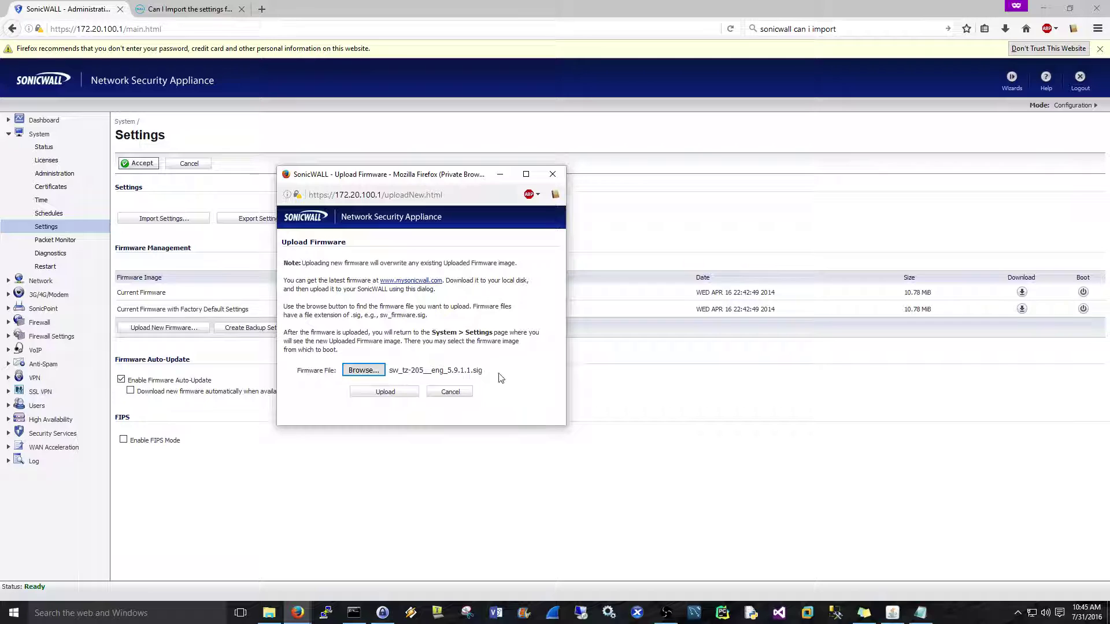
{"action": "left_click", "coordinate": [382, 393]}
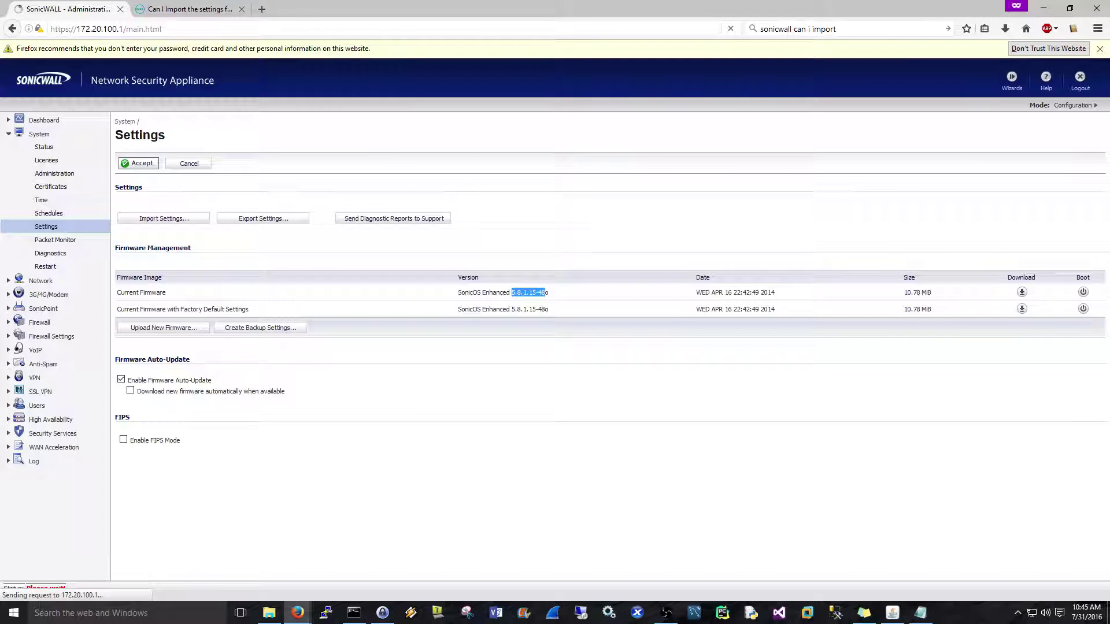
Confirm the Uploaded Firmware row now lists SonicOS Enhanced 5.9.1.1-39o.
{"action": "key", "text": "alt+Tab"}
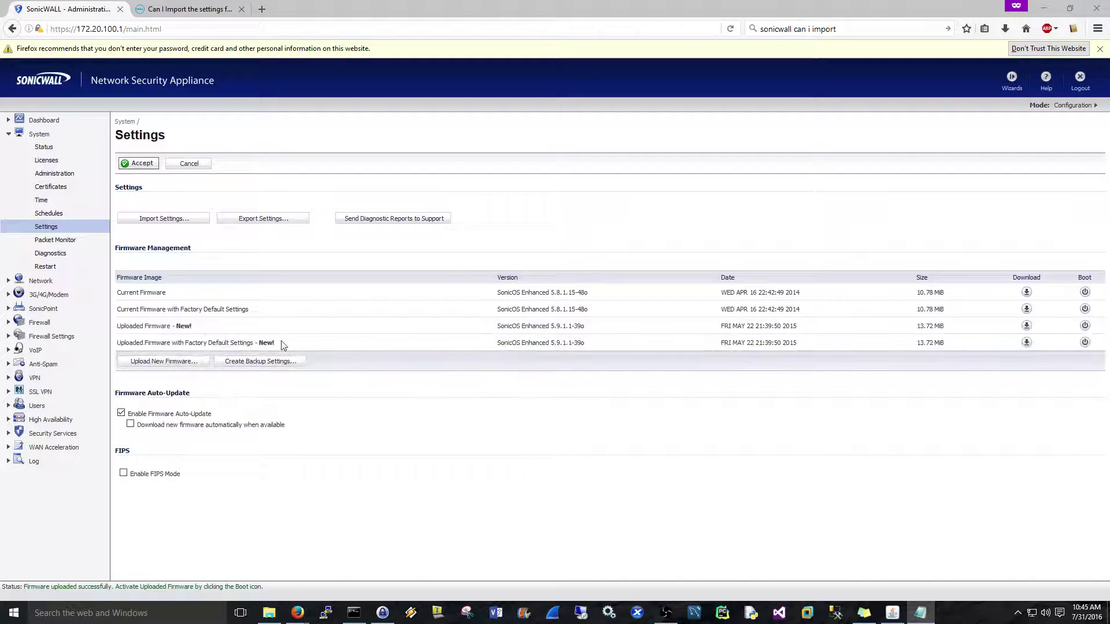
{"action": "left_click_drag", "start_coordinate": [149, 343], "coordinate": [251, 344]}
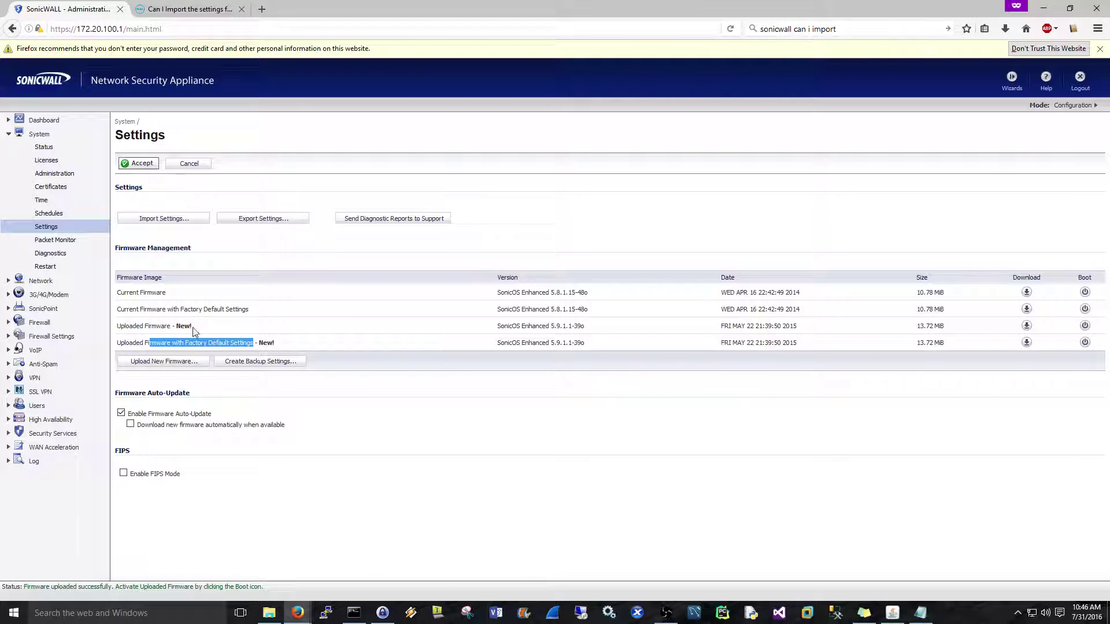
{"action": "left_click_drag", "start_coordinate": [159, 326], "coordinate": [102, 336]}
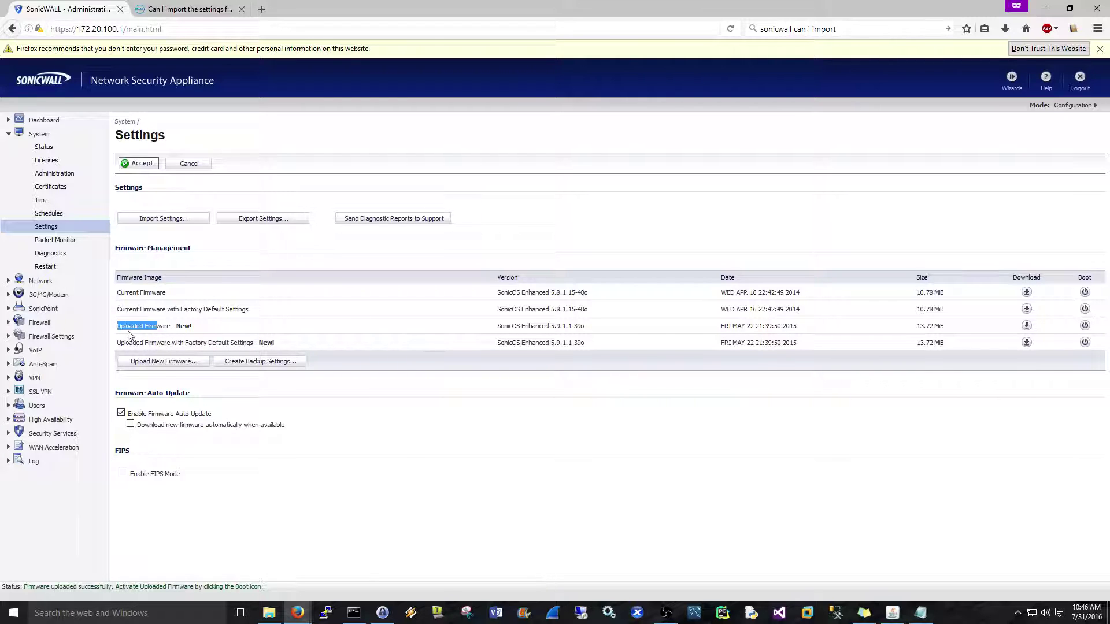
{"action": "left_click", "coordinate": [124, 328]}
{"action": "left_click_drag", "start_coordinate": [117, 327], "coordinate": [169, 327]}
Export the current configuration to sonicwall-TZ_205-5_8_1_15-48o.exp before booting the new firmware.
{"action": "left_click", "coordinate": [1085, 325]}
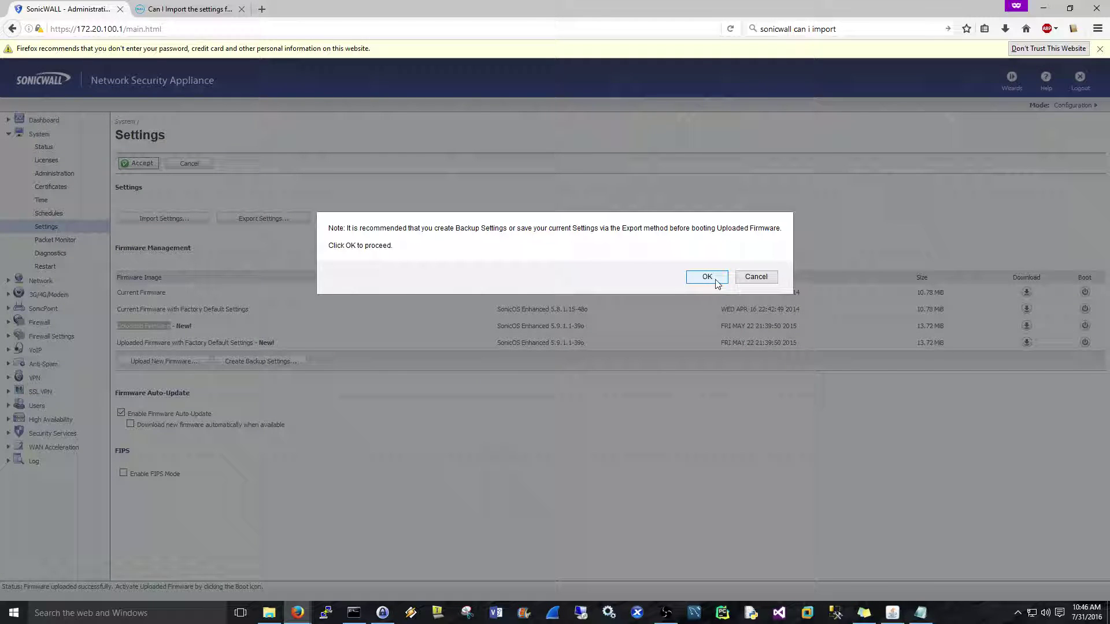
{"action": "left_click", "coordinate": [756, 277]}
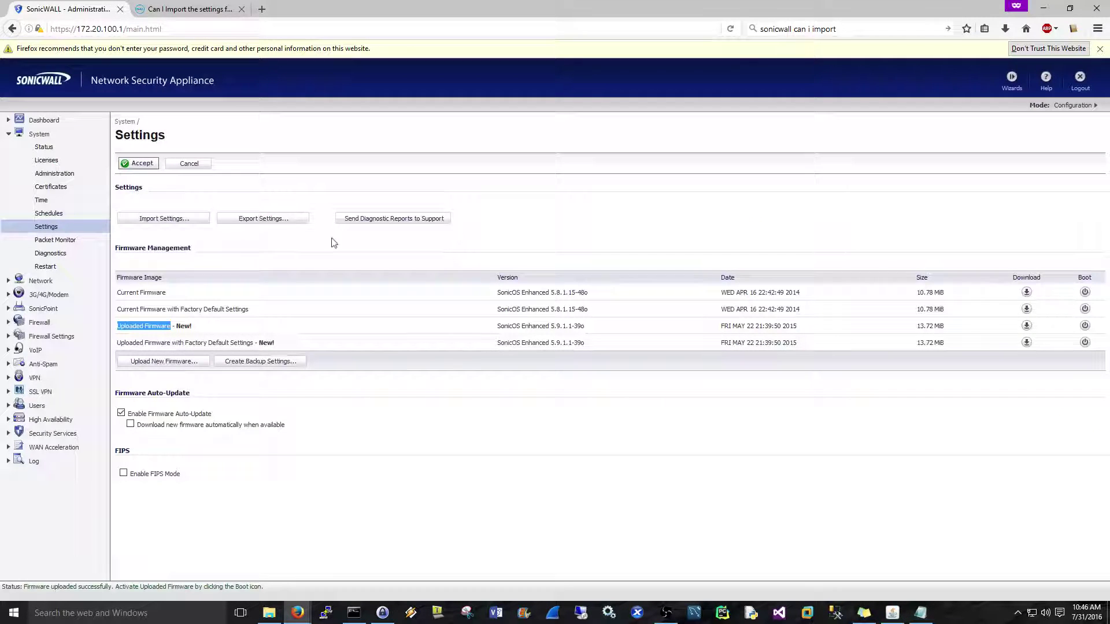
{"action": "left_click", "coordinate": [279, 224]}
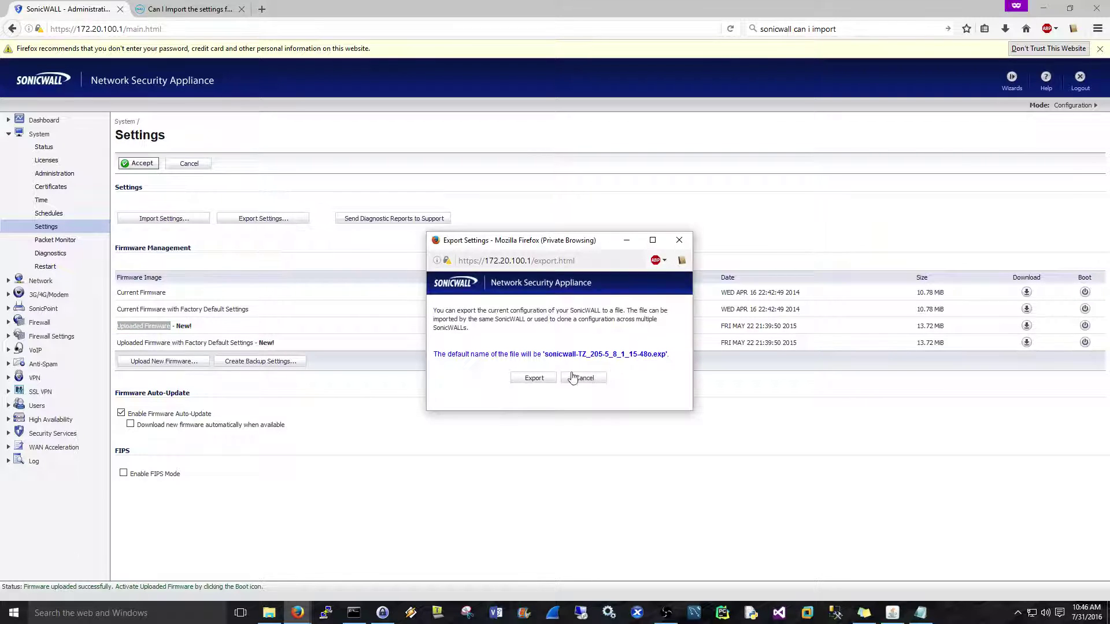
{"action": "left_click", "coordinate": [531, 379]}
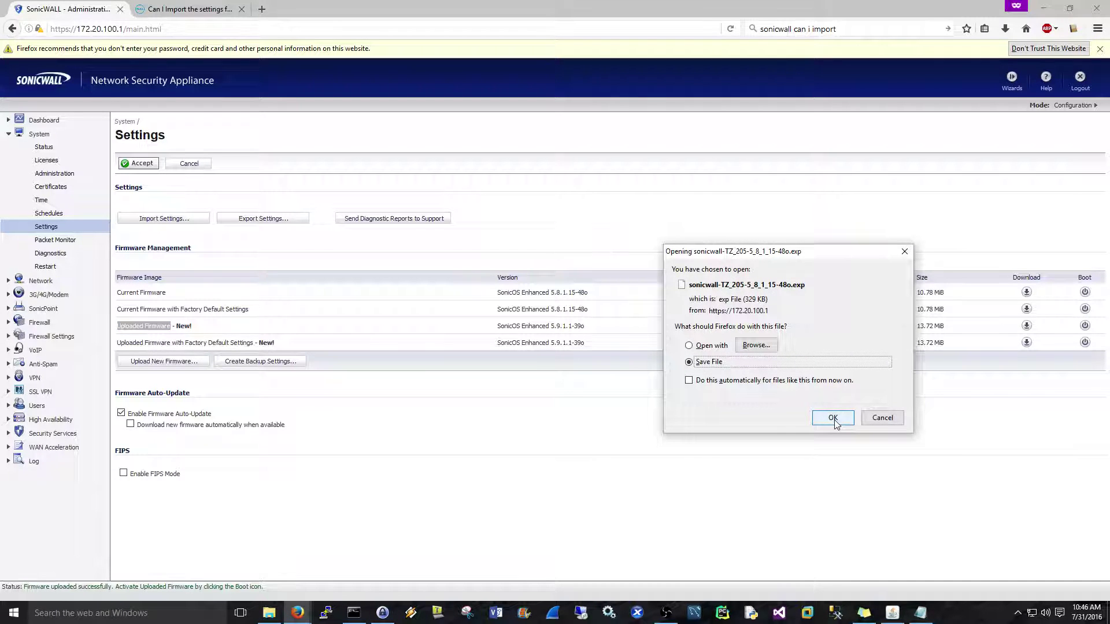
{"action": "left_click", "coordinate": [833, 419]}
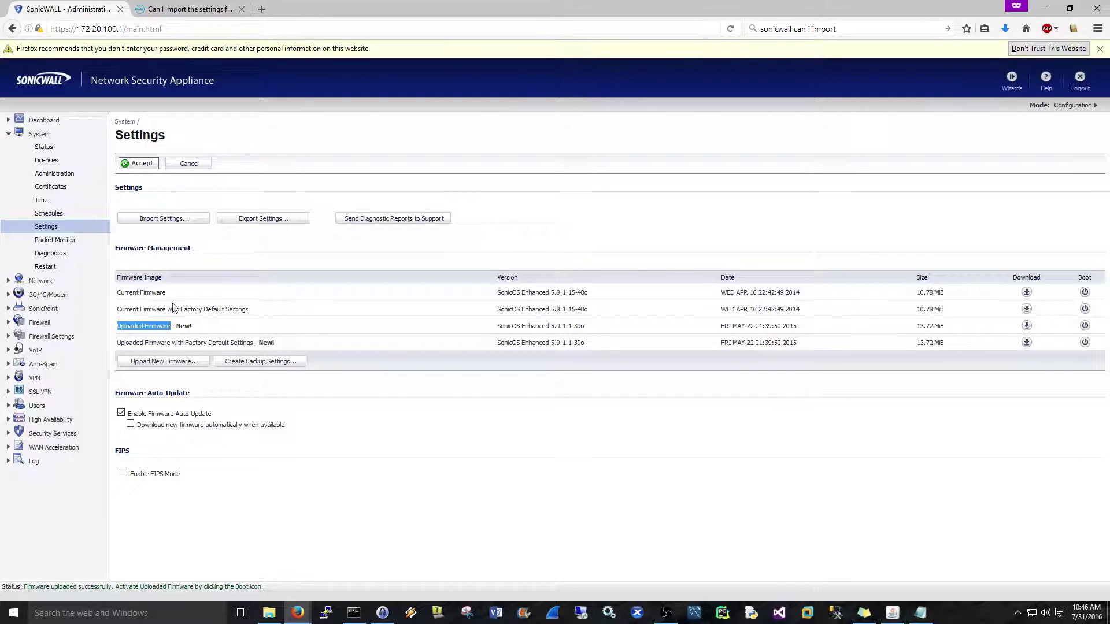
Boot the uploaded 5.9.1.1-39o image, confirm, and check the saving and reboot progress message.
{"action": "left_click", "coordinate": [1085, 327]}
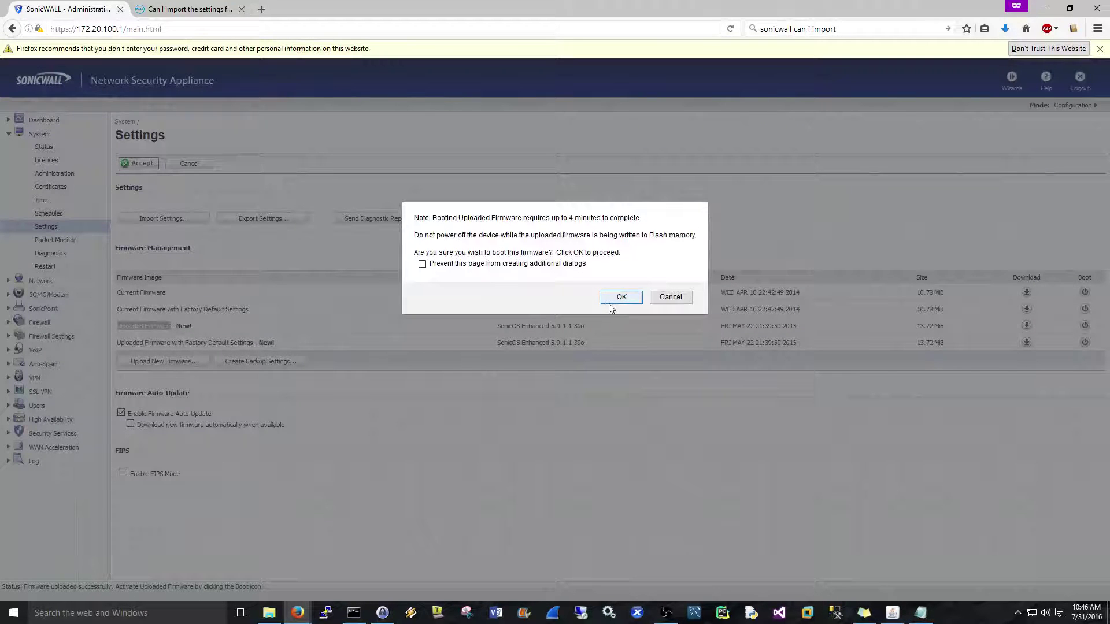
{"action": "left_click", "coordinate": [616, 300]}
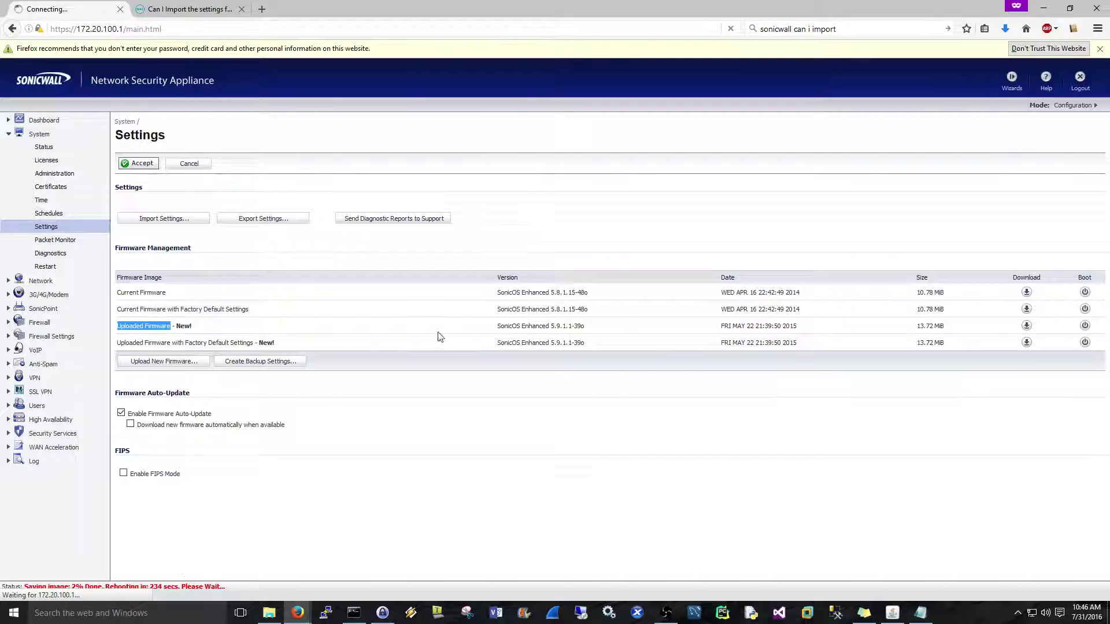
{"action": "left_click", "coordinate": [31, 584]}
{"action": "left_click_drag", "start_coordinate": [31, 585], "coordinate": [220, 594]}
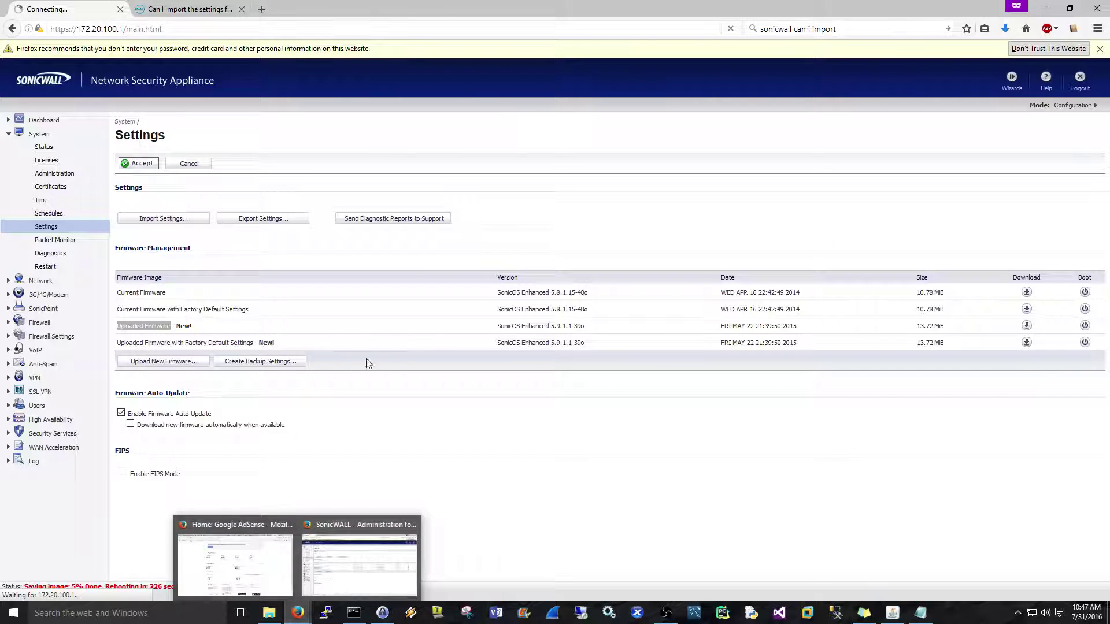
Re-check the Dell article's enlarged import/export support matrix, then return to the SonicWALL login page.
{"action": "left_click", "coordinate": [393, 259]}
{"action": "left_click", "coordinate": [174, 8]}
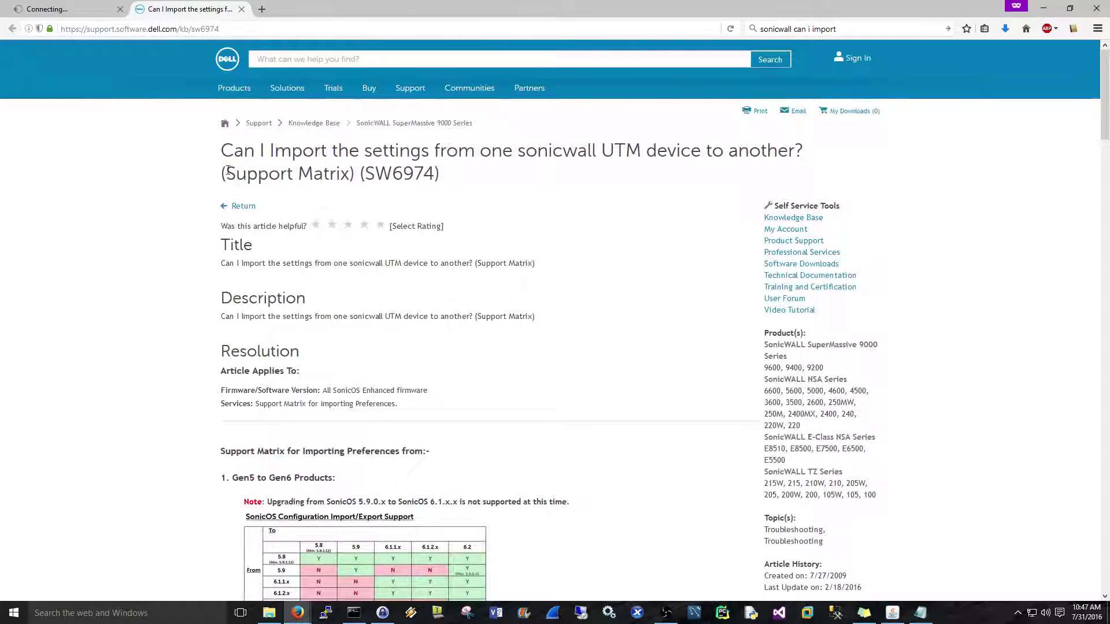
{"action": "left_click_drag", "start_coordinate": [227, 173], "coordinate": [351, 174]}
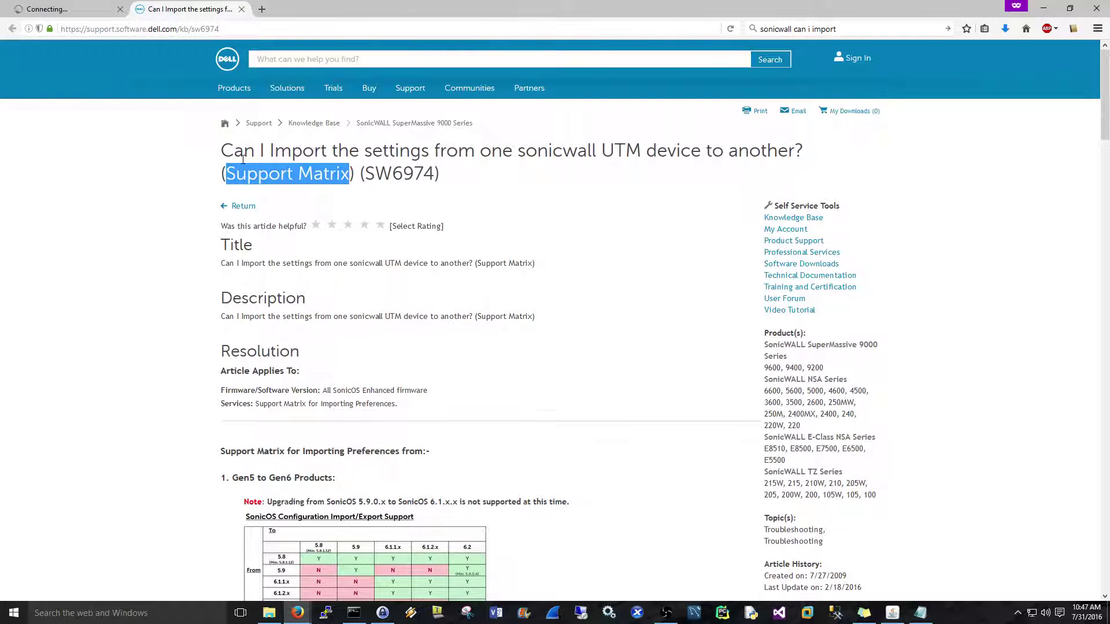
{"action": "left_click_drag", "start_coordinate": [221, 152], "coordinate": [596, 154]}
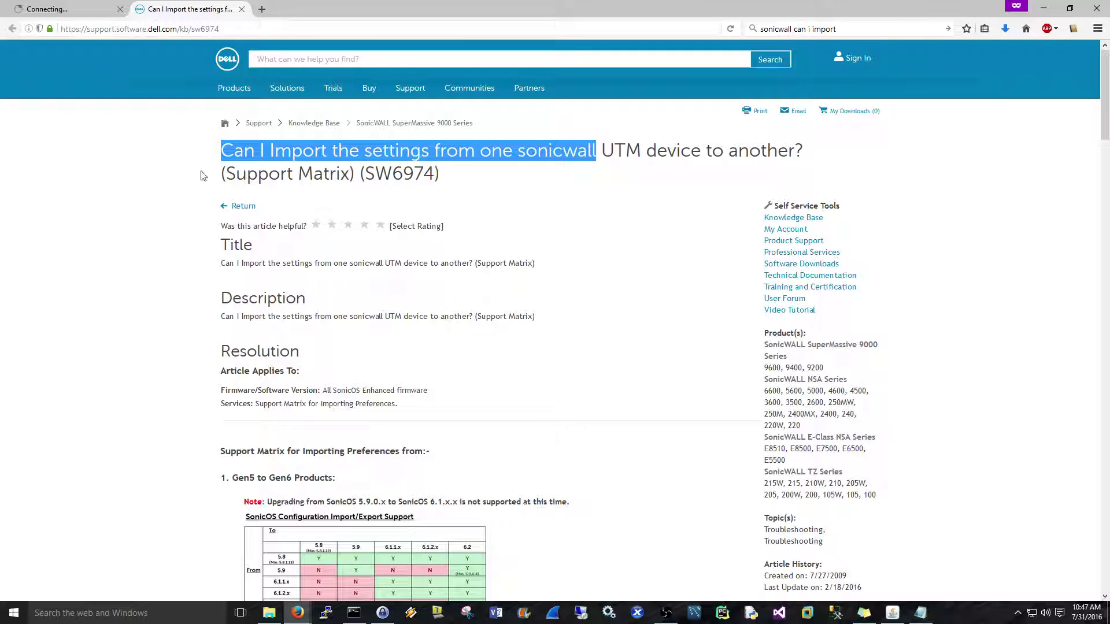
{"action": "left_click", "coordinate": [153, 243]}
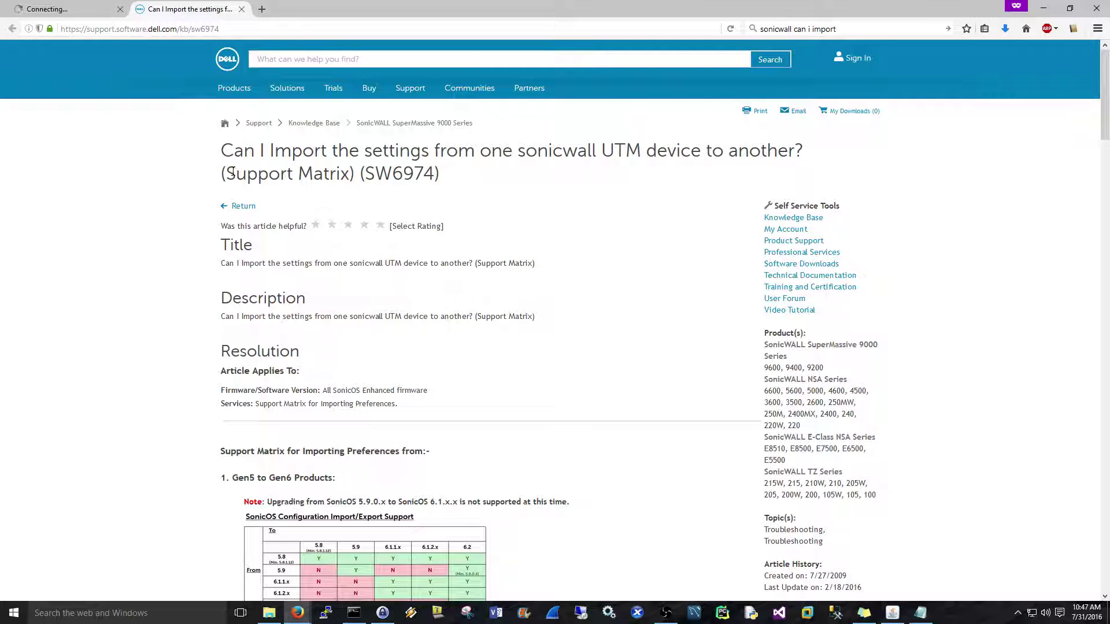
{"action": "left_click_drag", "start_coordinate": [229, 171], "coordinate": [349, 174]}
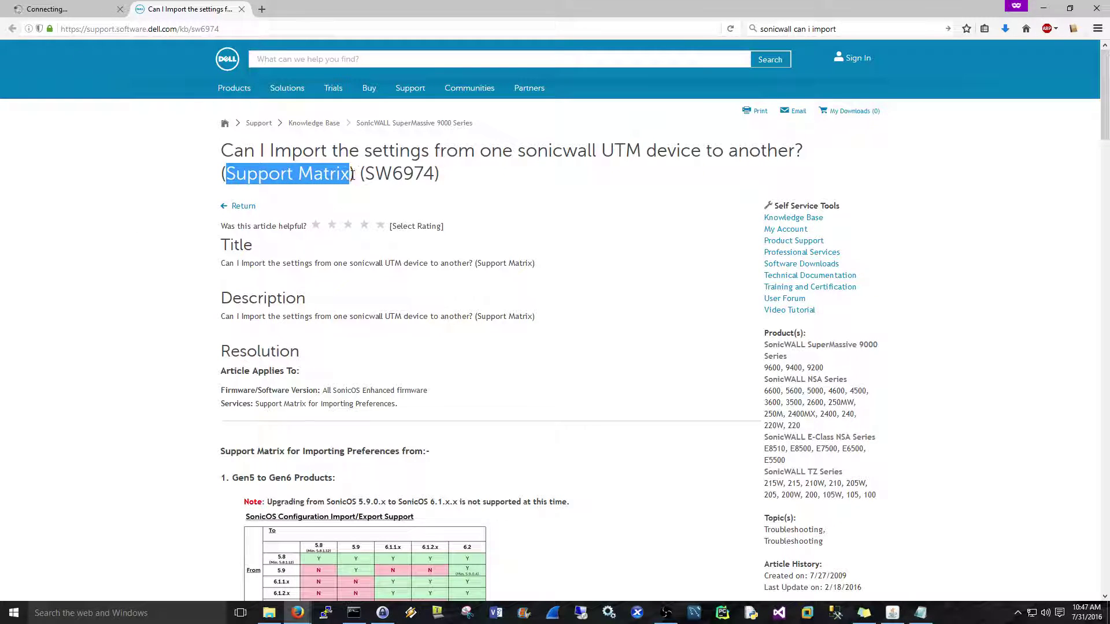
{"action": "left_click", "coordinate": [117, 211]}
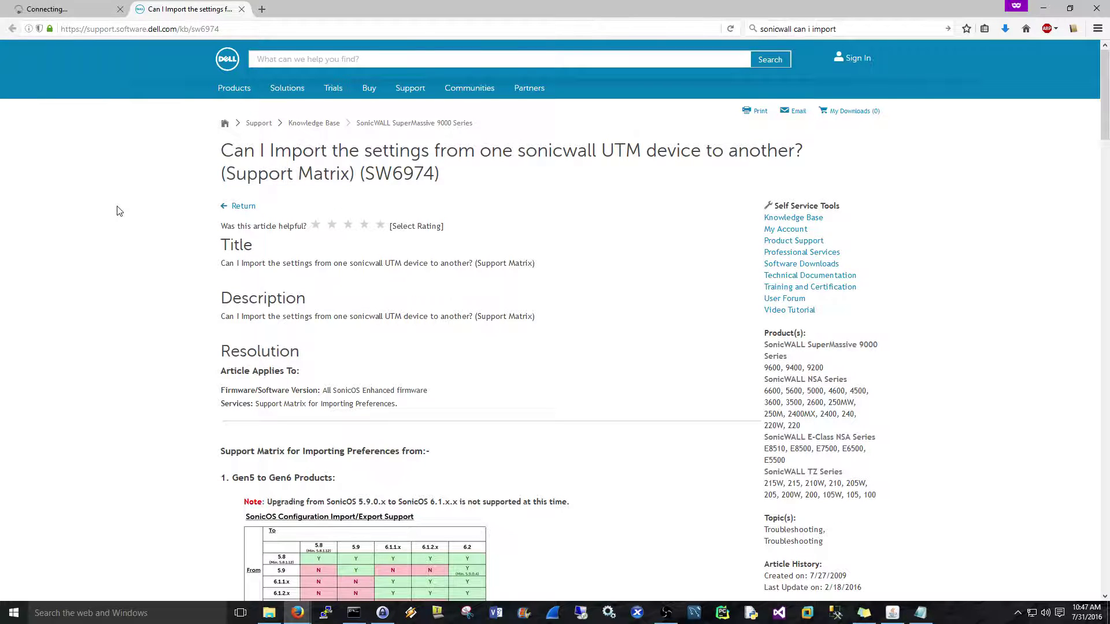
{"action": "scroll", "coordinate": [136, 206], "scroll_direction": "down", "scroll_amount": 5}
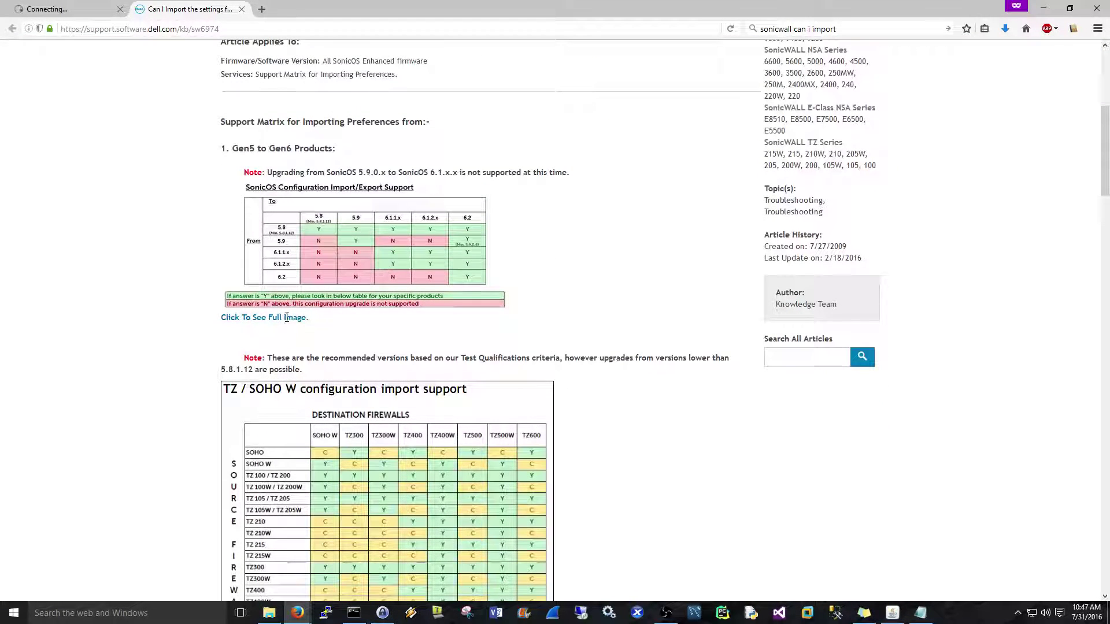
{"action": "left_click", "coordinate": [237, 318]}
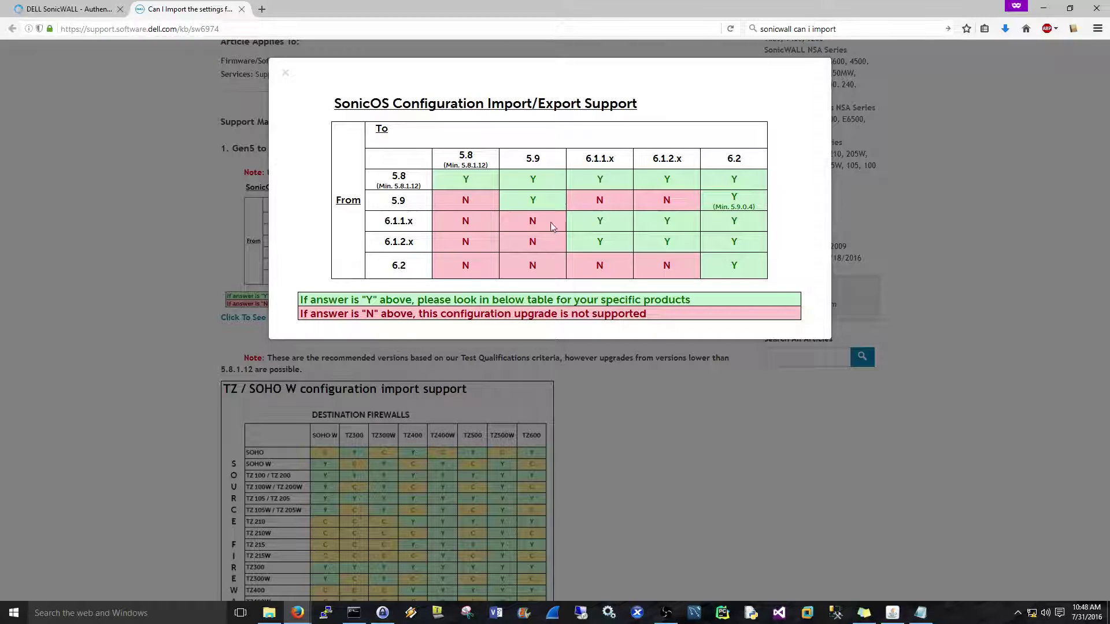
{"action": "left_click", "coordinate": [957, 231]}
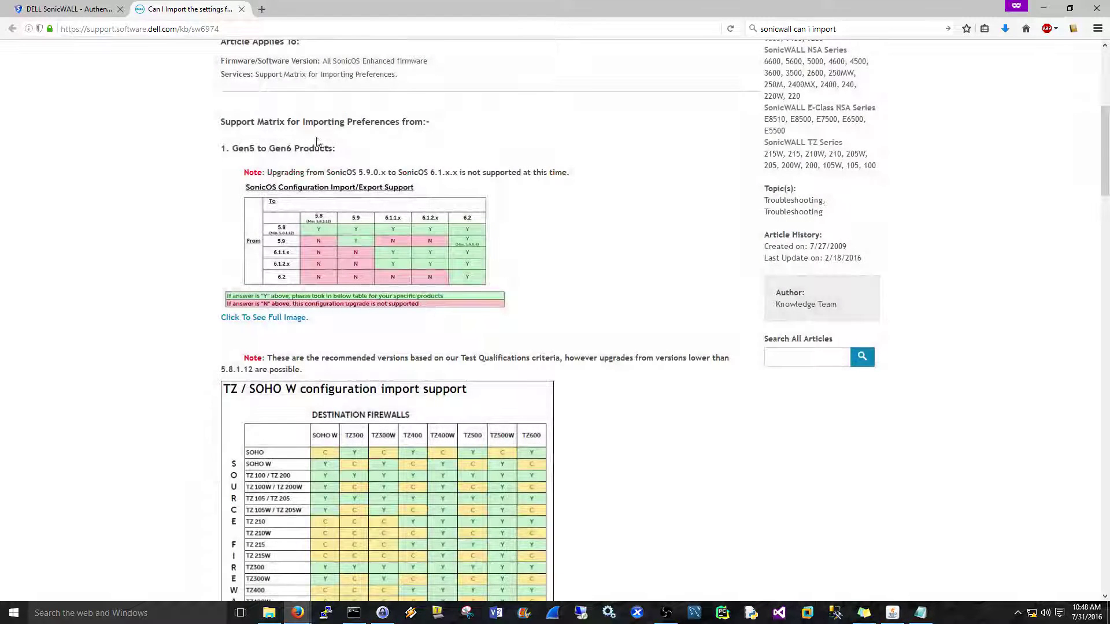
{"action": "left_click", "coordinate": [65, 5]}
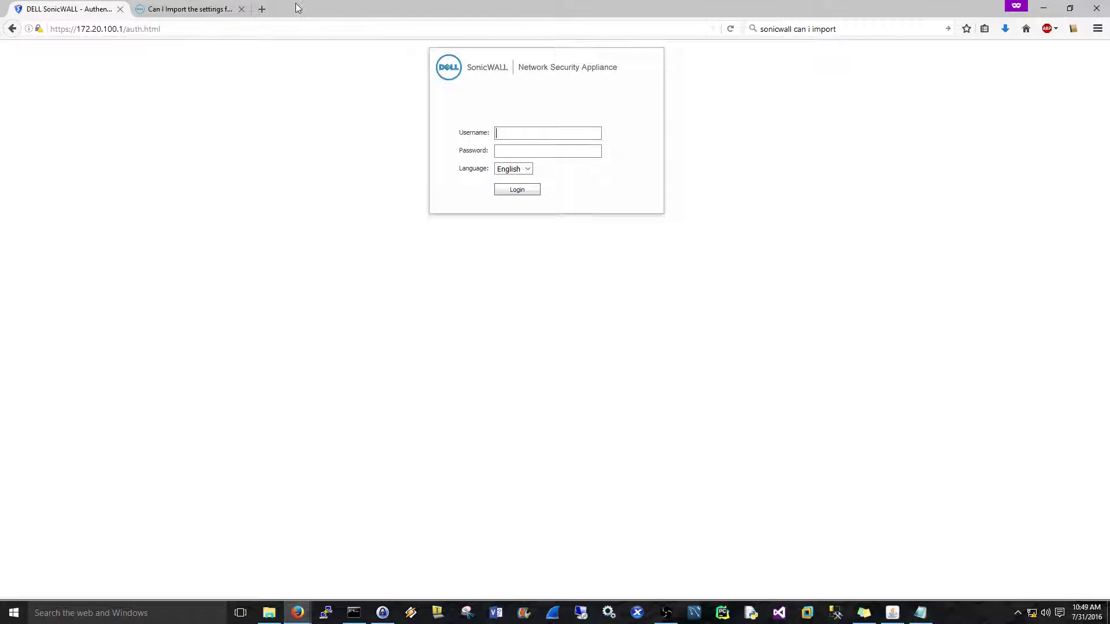
Scroll through the TZ/SOHO W, NSA and Destination Firewalls tables and view the enlarged combined matrix.
{"action": "left_click", "coordinate": [208, 7]}
{"action": "scroll", "coordinate": [666, 316], "scroll_direction": "down", "scroll_amount": 5}
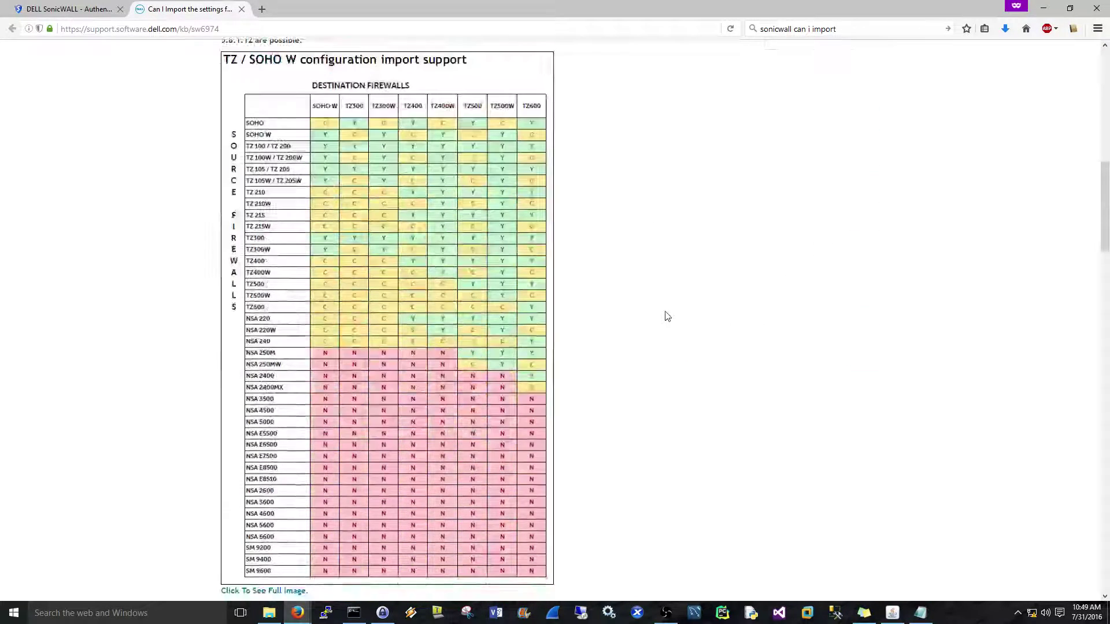
{"action": "scroll", "coordinate": [665, 315], "scroll_direction": "down", "scroll_amount": 4}
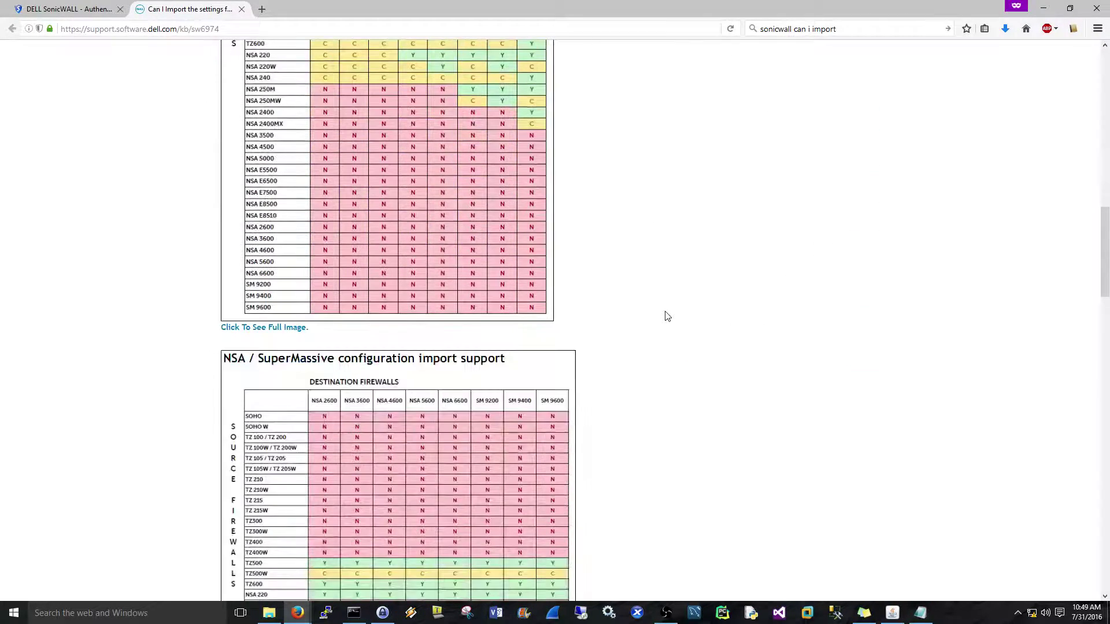
{"action": "scroll", "coordinate": [662, 314], "scroll_direction": "up", "scroll_amount": 10}
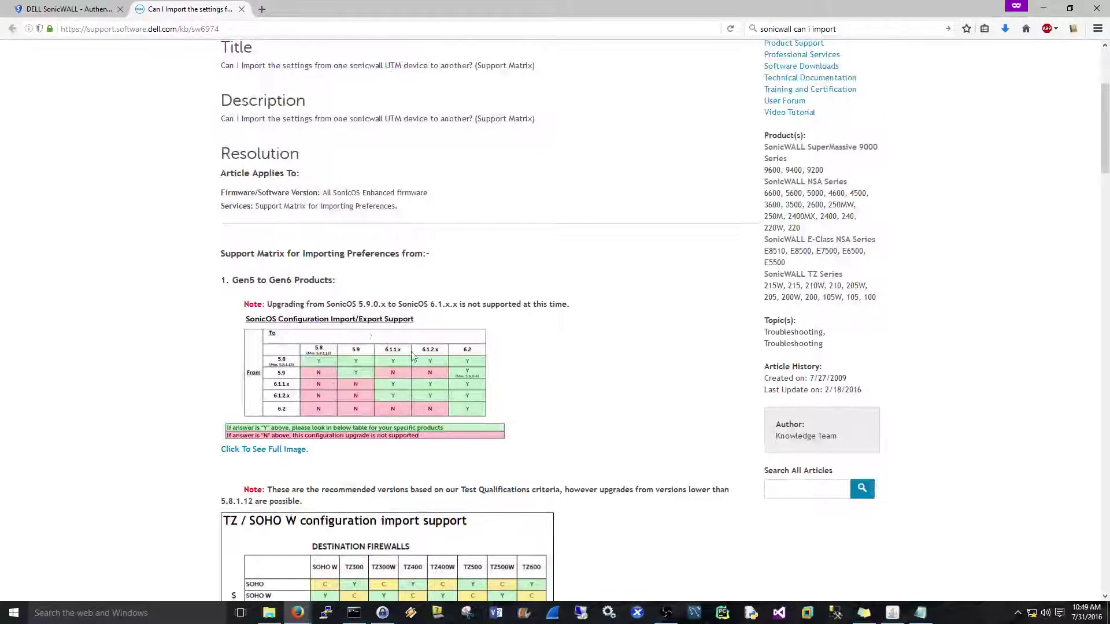
{"action": "scroll", "coordinate": [295, 309], "scroll_direction": "down", "scroll_amount": 1}
{"action": "scroll", "coordinate": [295, 312], "scroll_direction": "down", "scroll_amount": 5}
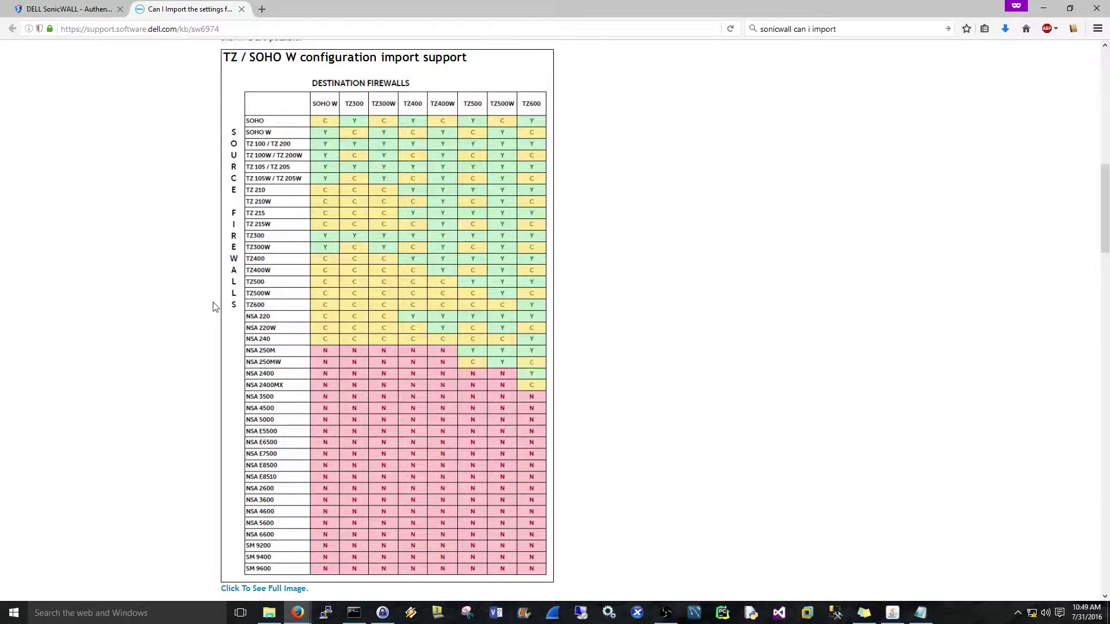
{"action": "scroll", "coordinate": [214, 309], "scroll_direction": "down", "scroll_amount": 12}
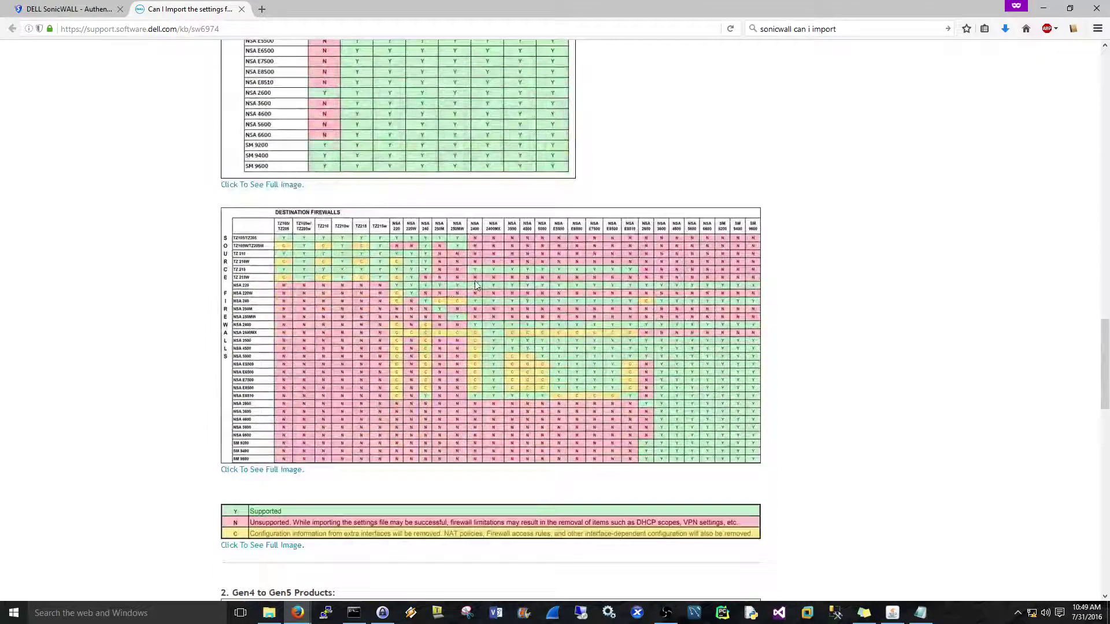
{"action": "left_click", "coordinate": [256, 470]}
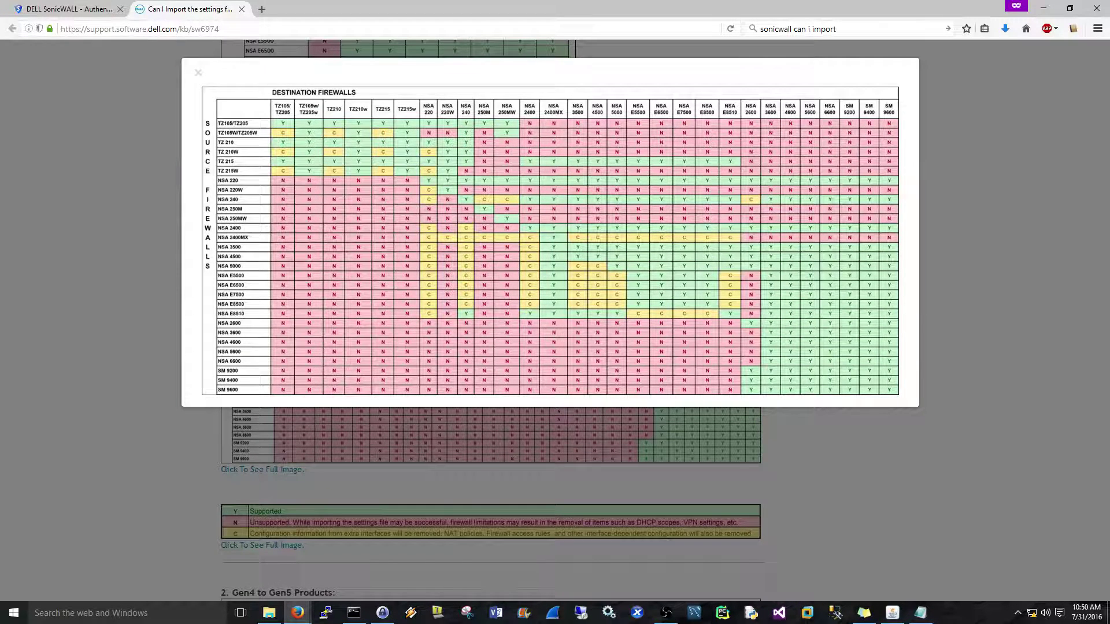
{"action": "left_click", "coordinate": [1002, 180]}
{"action": "scroll", "coordinate": [695, 181], "scroll_direction": "down", "scroll_amount": 15}
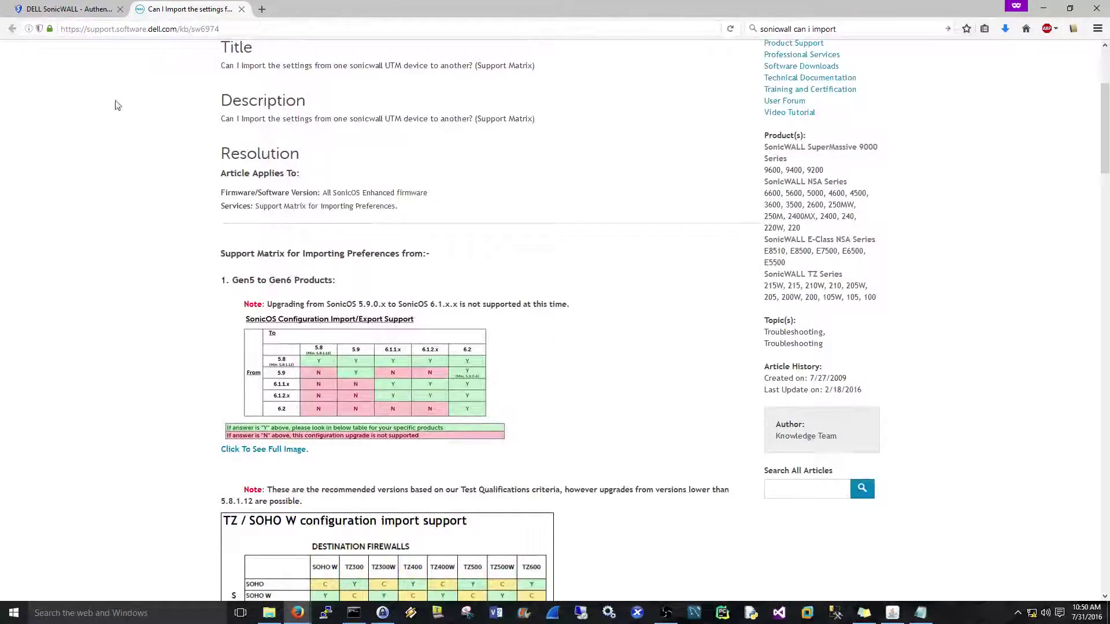
Retry the timed-out login and sign back in with the administrator credentials.
{"action": "left_click", "coordinate": [55, 7]}
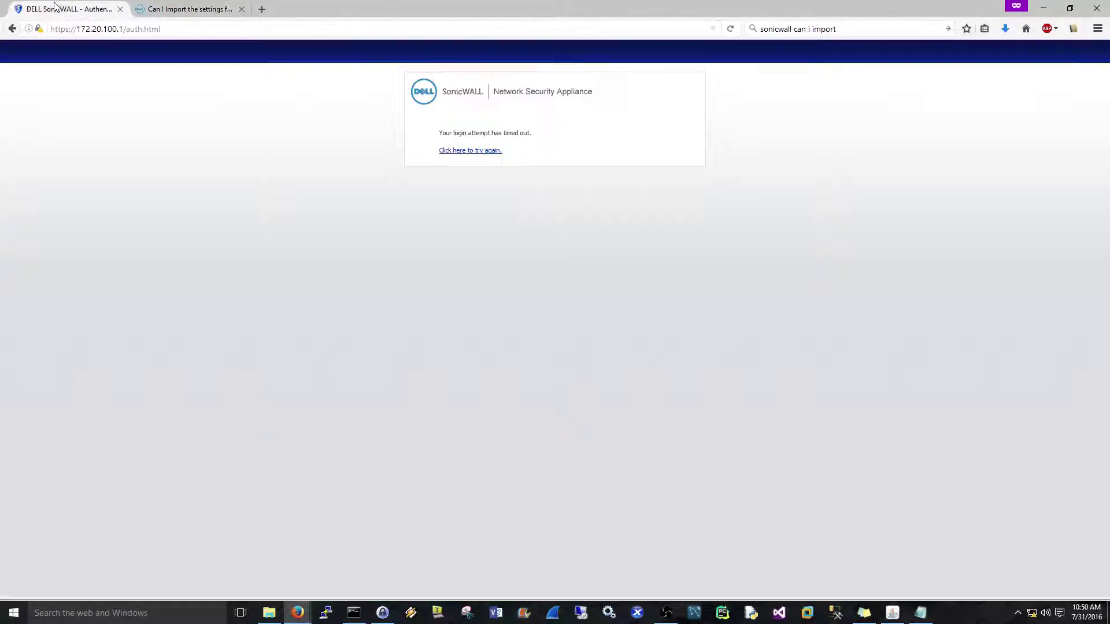
{"action": "left_click", "coordinate": [473, 152]}
{"action": "left_click", "coordinate": [514, 134]}
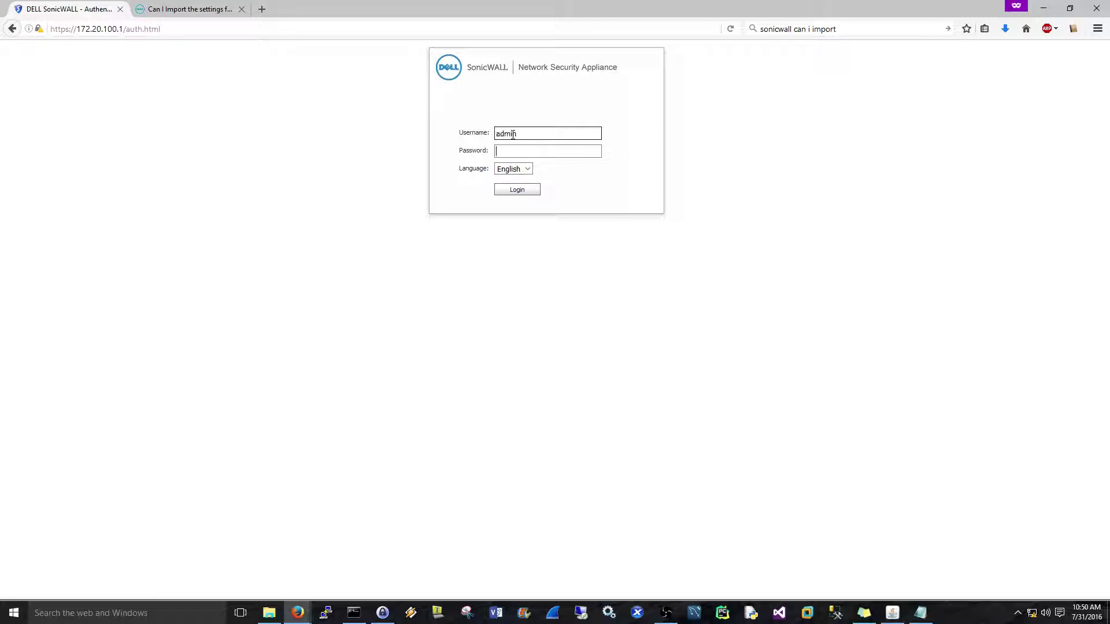
{"action": "type", "text": "pa"}
{"action": "key", "text": "Return"}
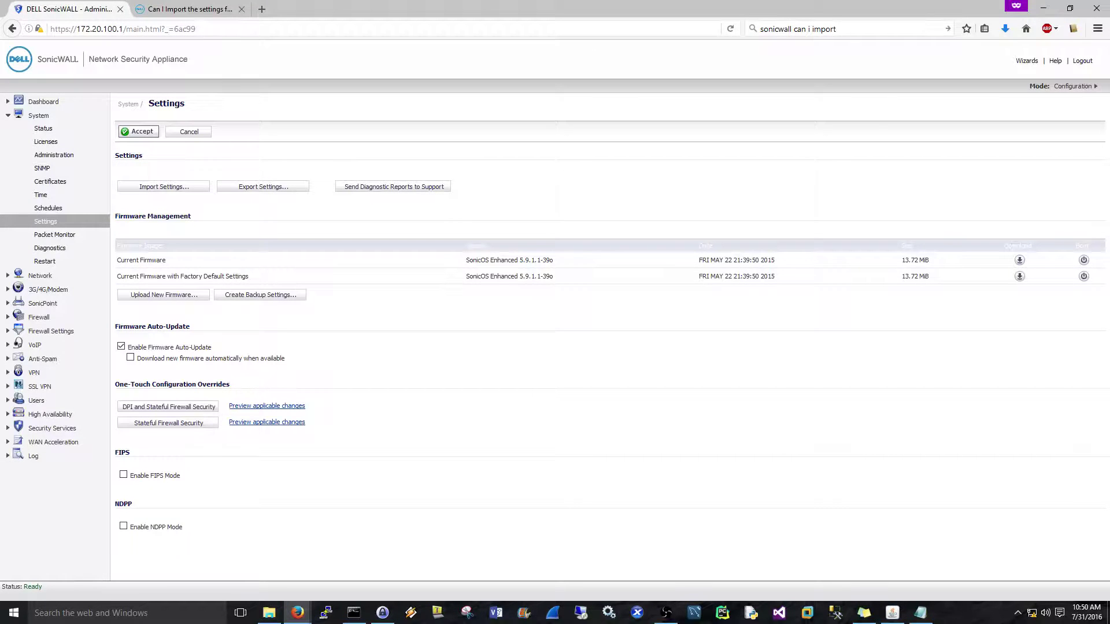
{"action": "left_click", "coordinate": [354, 613]}
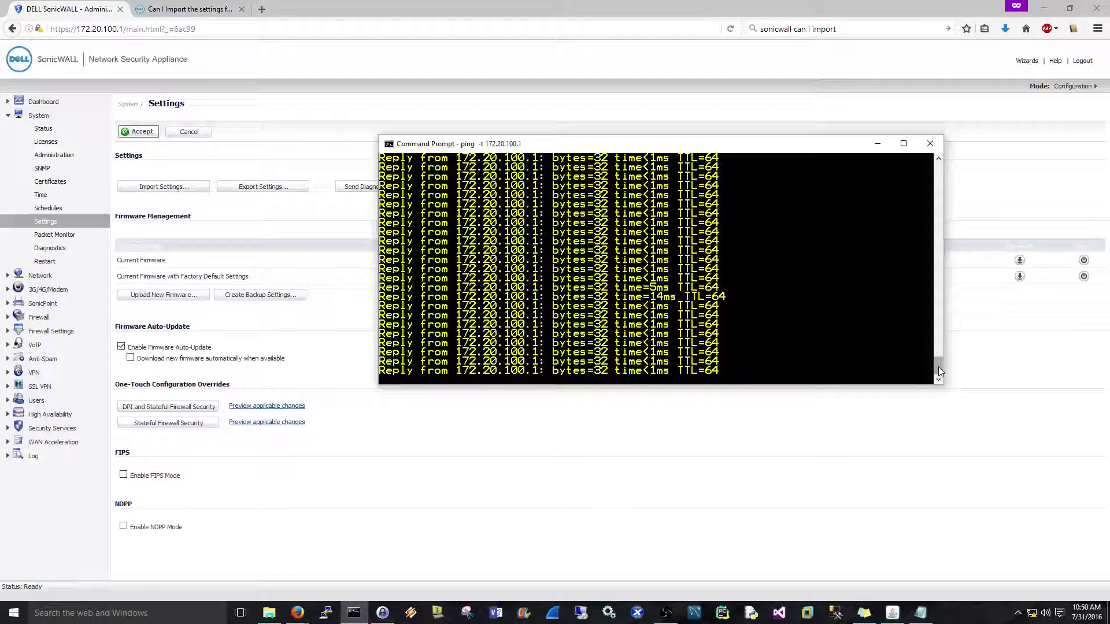
{"action": "left_click_drag", "start_coordinate": [939, 367], "coordinate": [938, 299]}
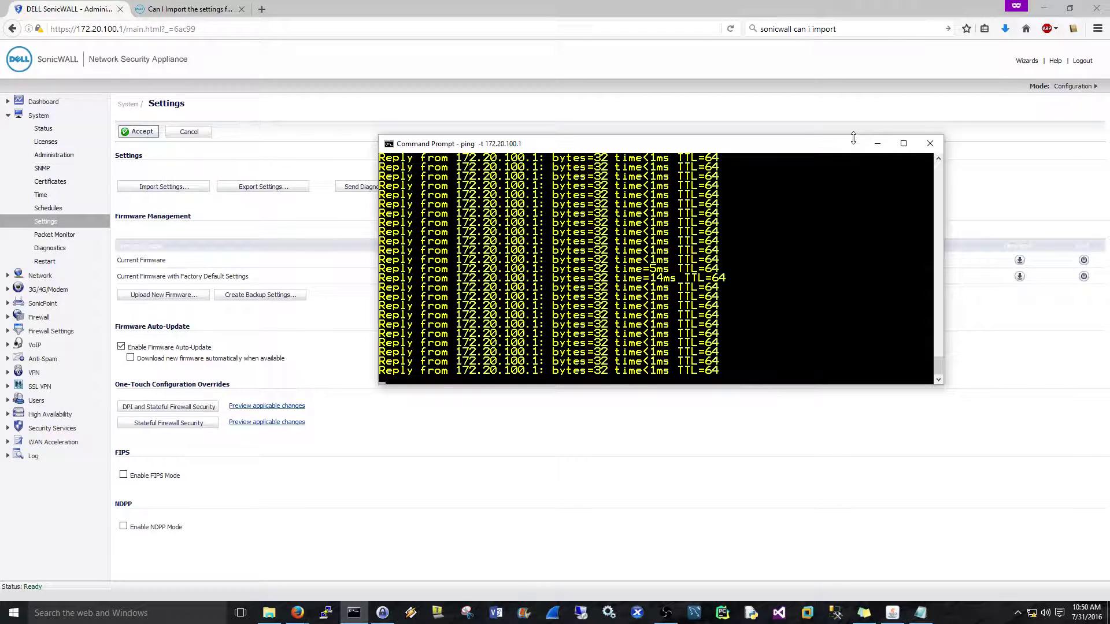
{"action": "left_click_drag", "start_coordinate": [852, 142], "coordinate": [0, 173]}
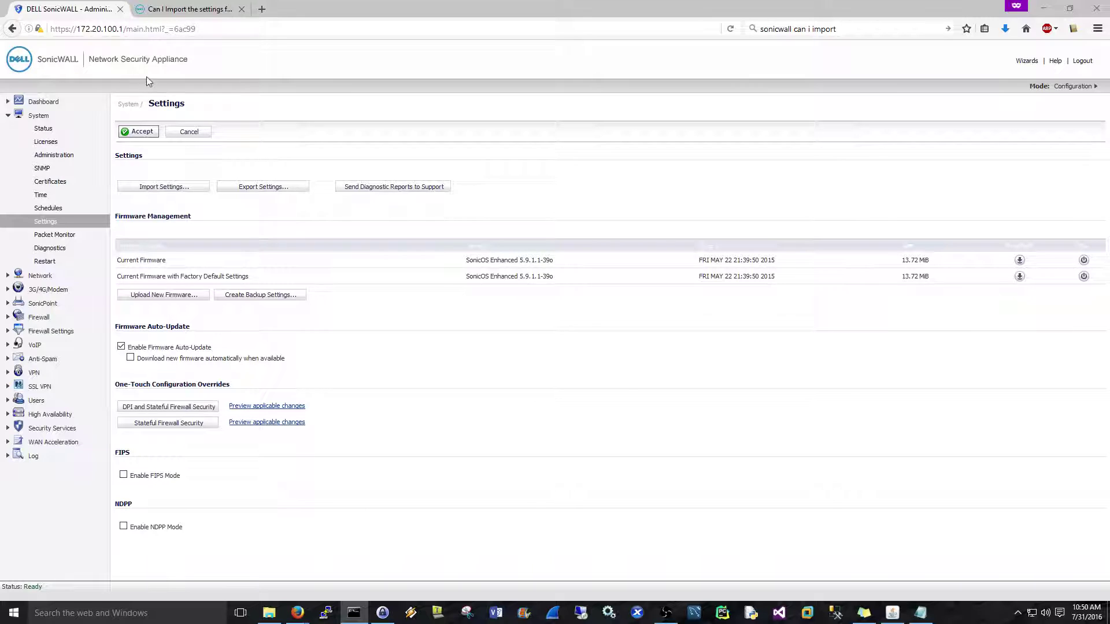
{"action": "left_click", "coordinate": [730, 29]}
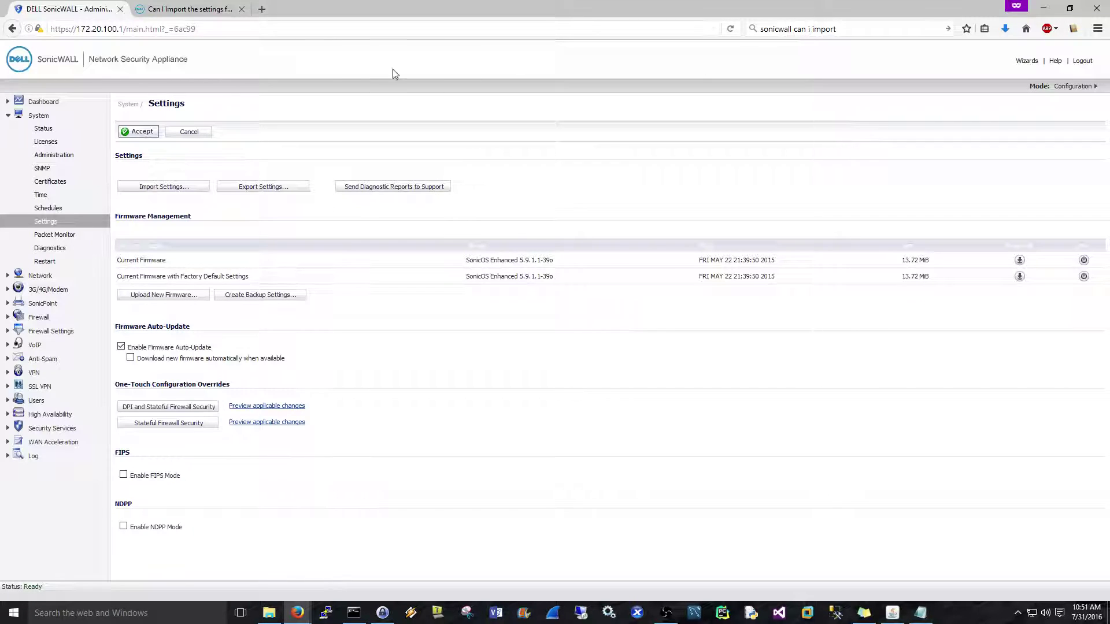
{"action": "left_click", "coordinate": [33, 28]}
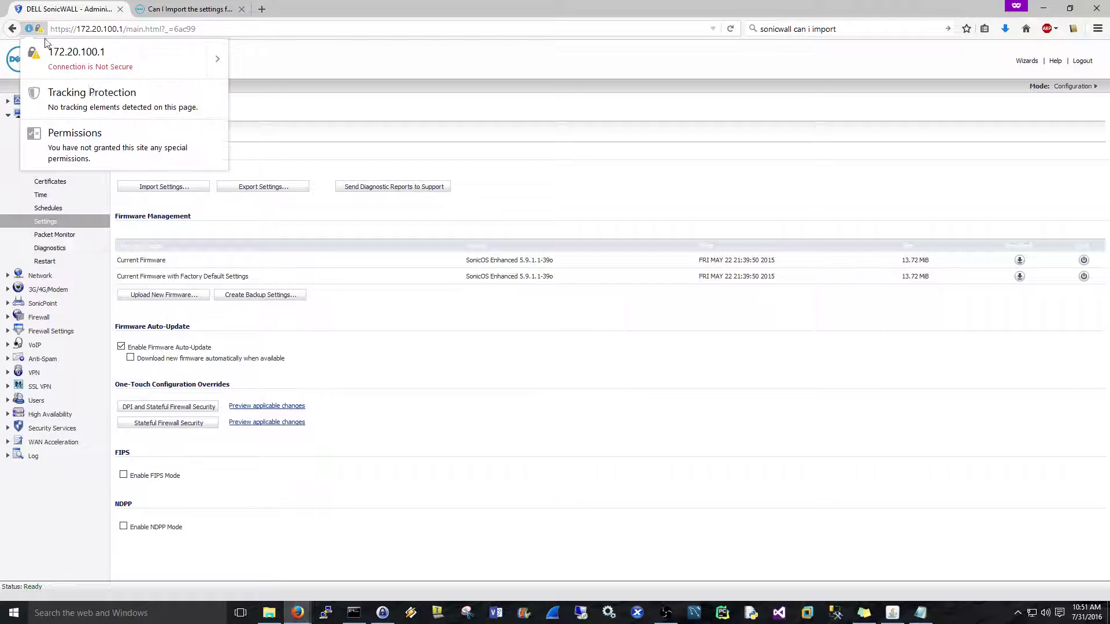
{"action": "left_click", "coordinate": [218, 59]}
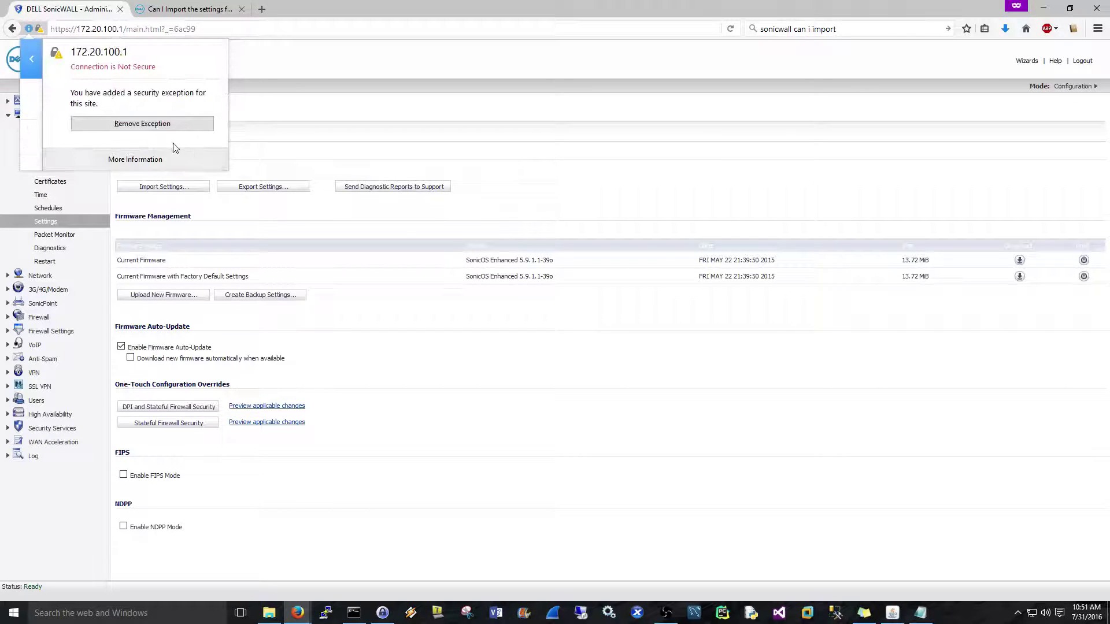
{"action": "left_click", "coordinate": [155, 160]}
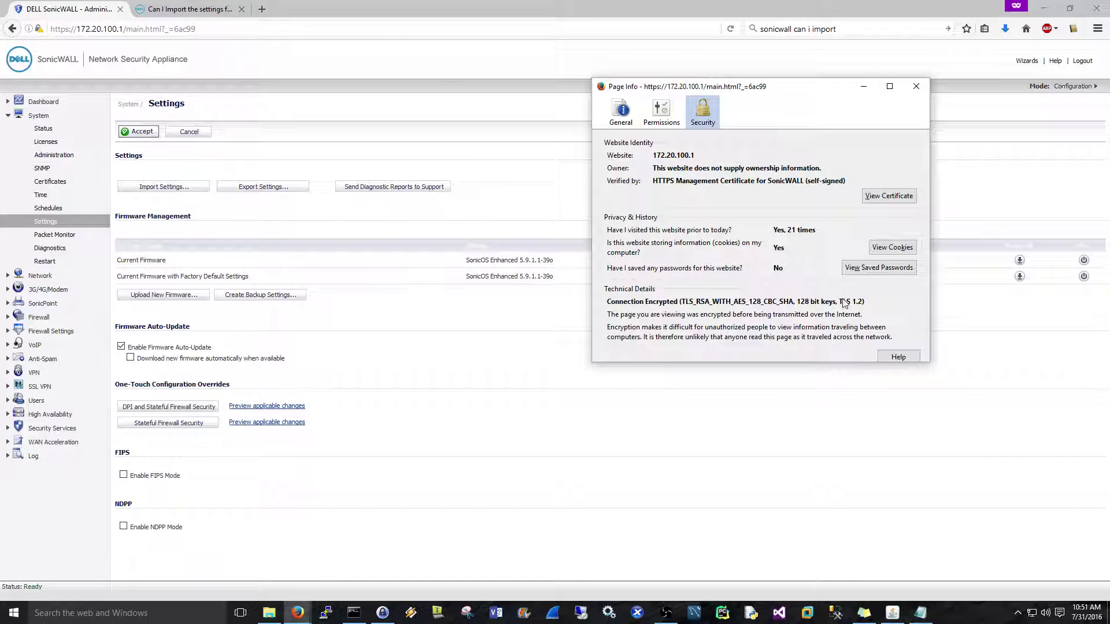
{"action": "left_click", "coordinate": [916, 87]}
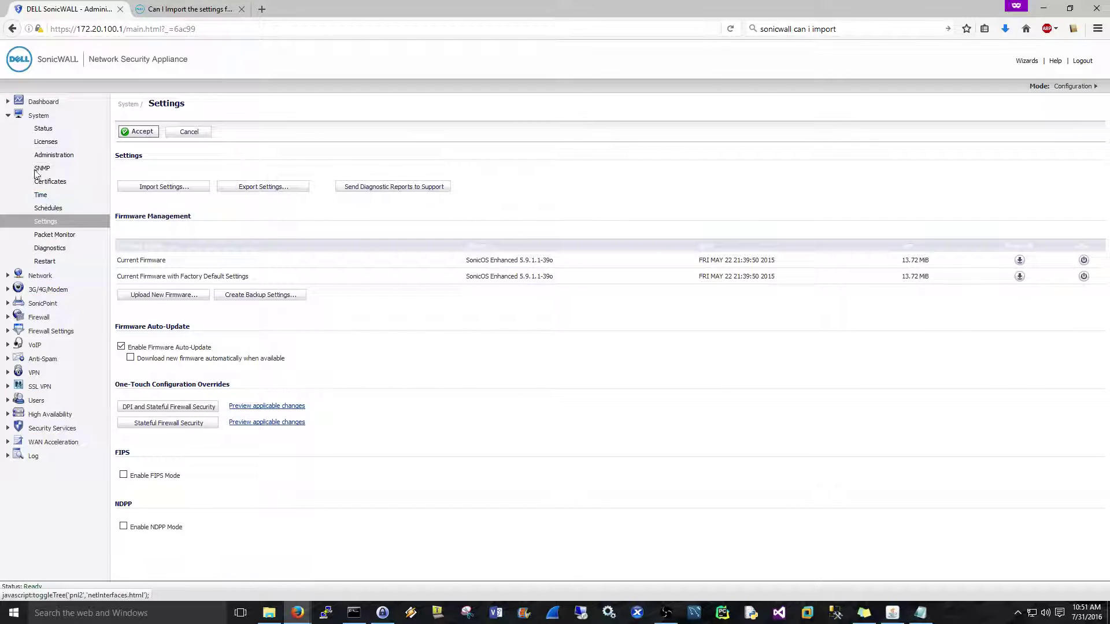
{"action": "left_click", "coordinate": [43, 128]}
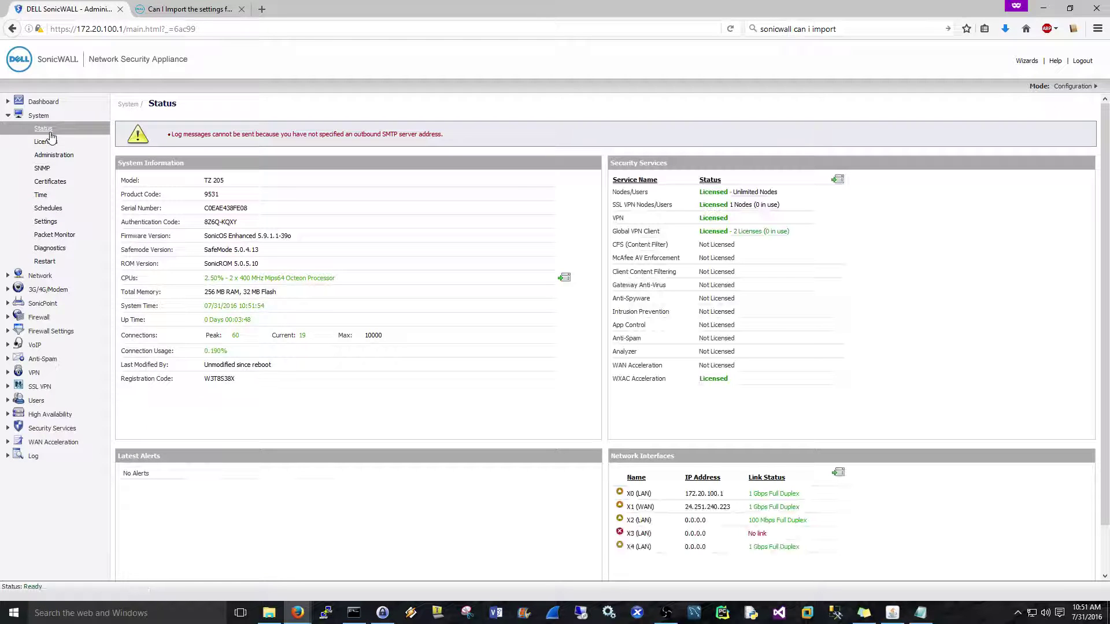
{"action": "left_click", "coordinate": [49, 276]}
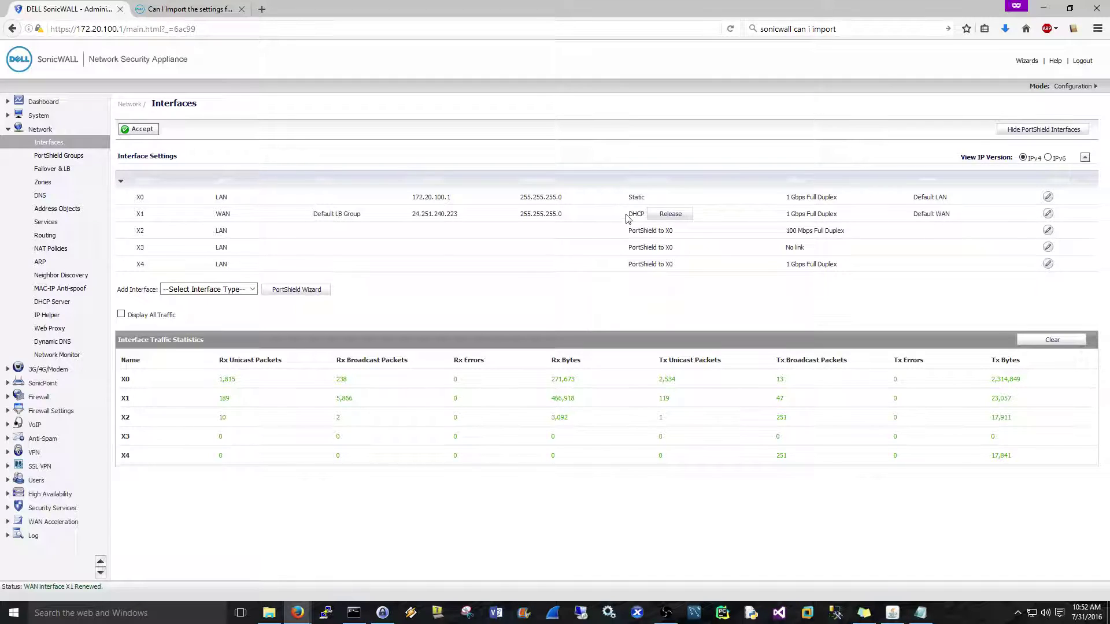
{"action": "left_click_drag", "start_coordinate": [626, 217], "coordinate": [642, 215]}
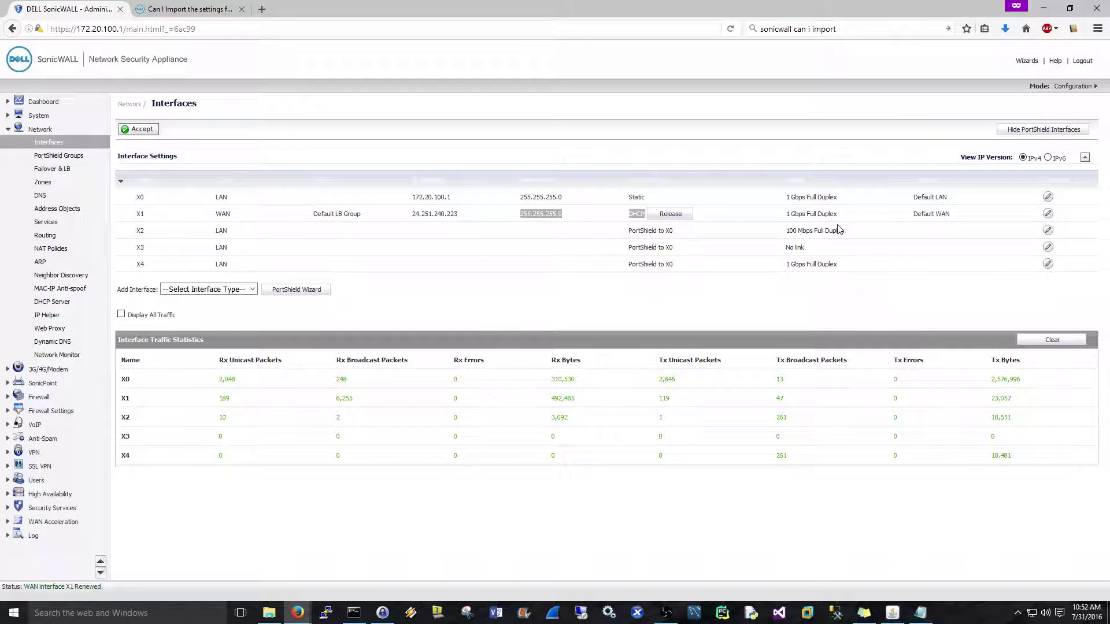
{"action": "left_click", "coordinate": [38, 116]}
{"action": "left_click", "coordinate": [52, 224]}
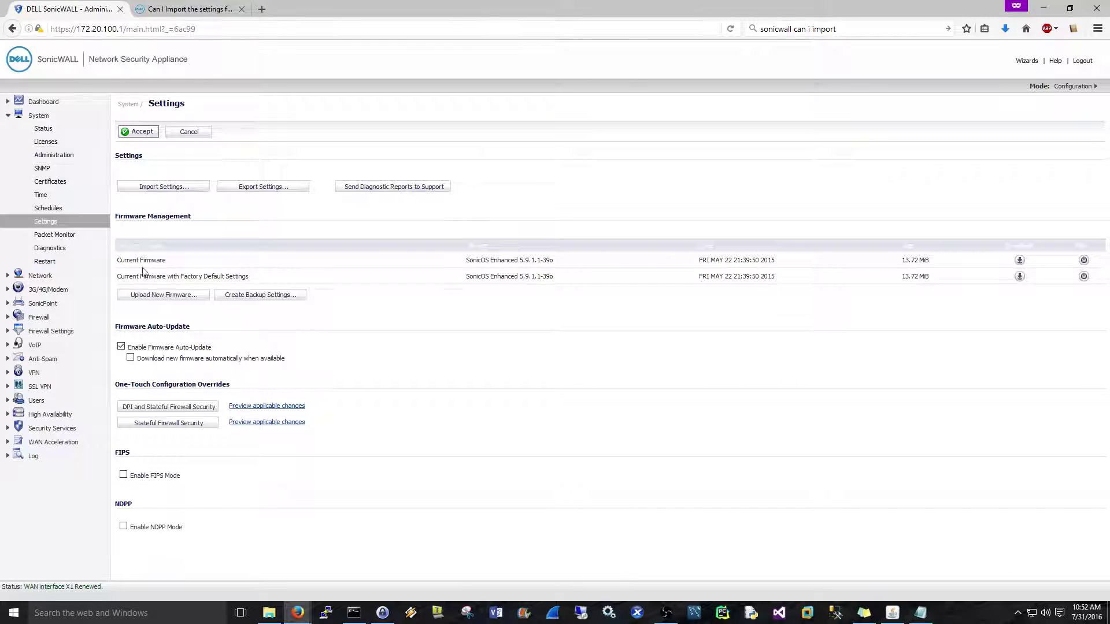
{"action": "left_click_drag", "start_coordinate": [122, 260], "coordinate": [157, 261]}
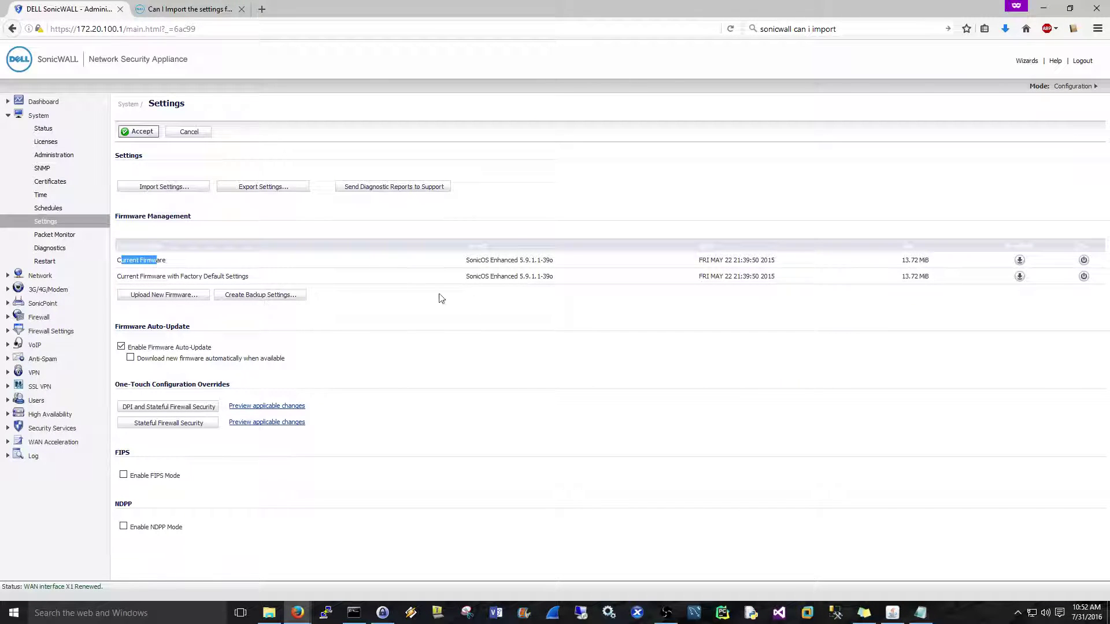